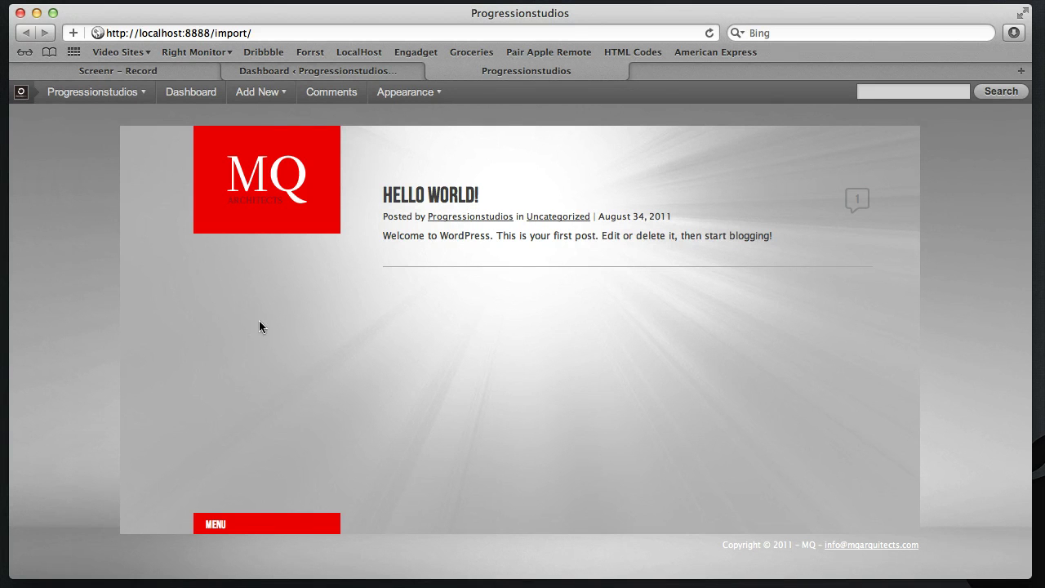
Install the WordPress importer from the site's import tools, then activate the plugin and run it
{"action": "left_click", "coordinate": [377, 73]}
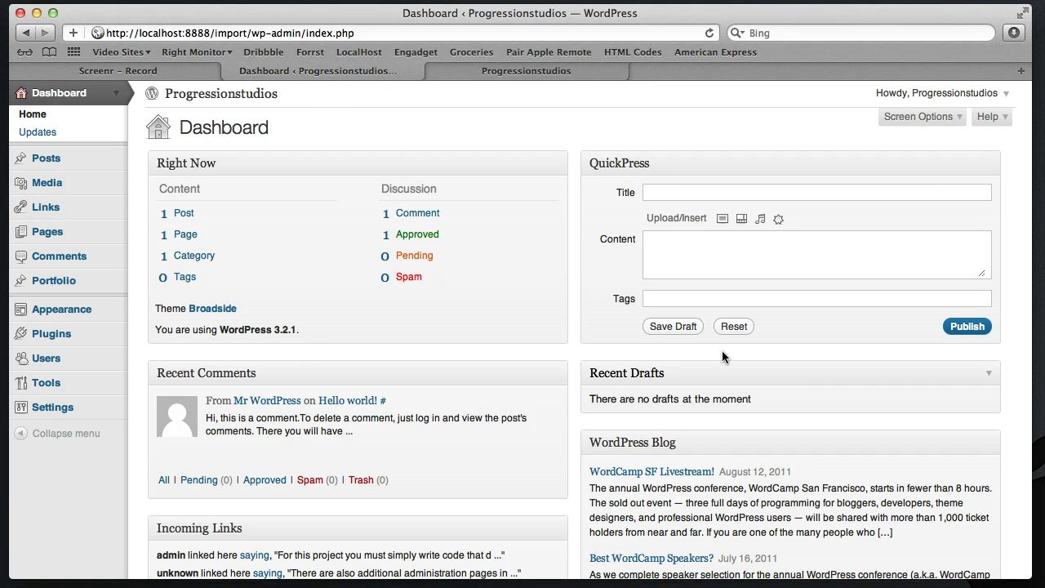
{"action": "left_click", "coordinate": [116, 385]}
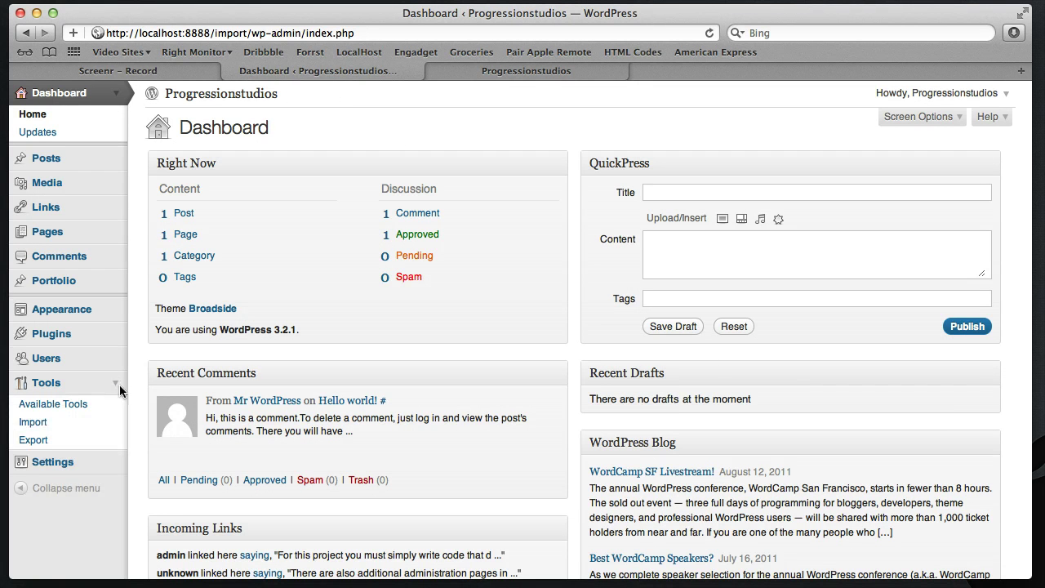
{"action": "left_click", "coordinate": [70, 425]}
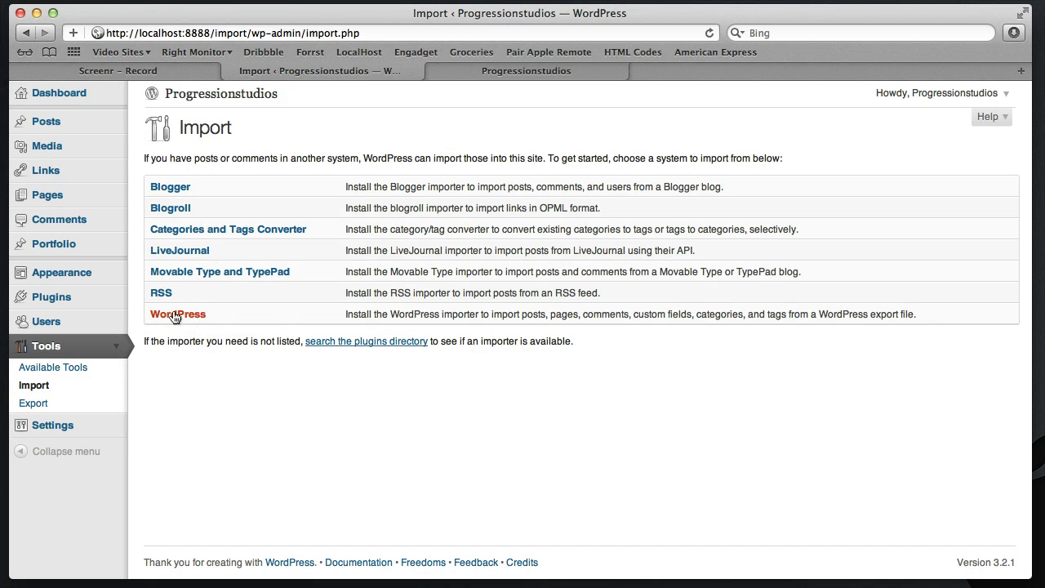
{"action": "left_click", "coordinate": [175, 316]}
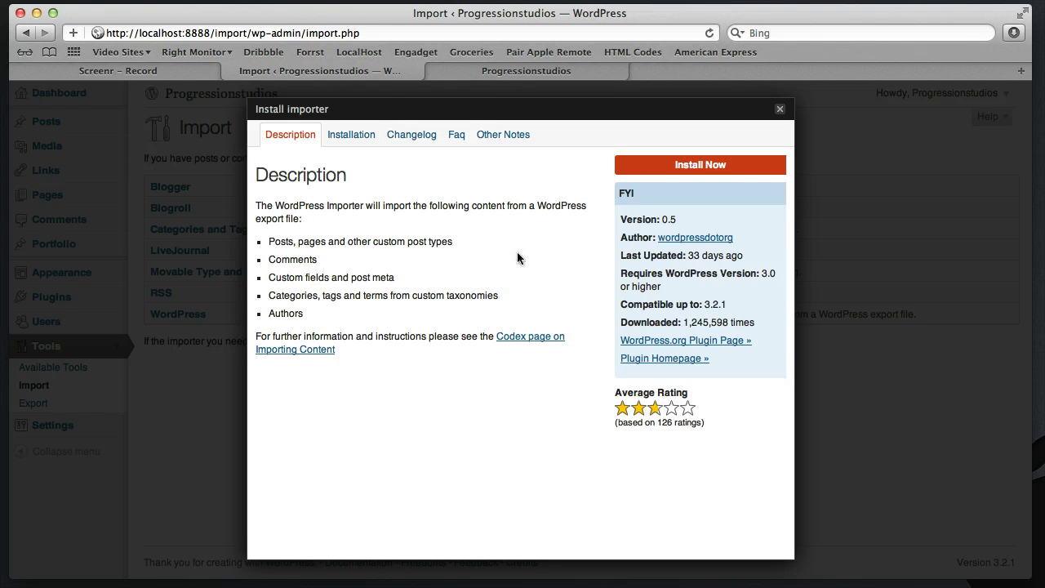
{"action": "left_click", "coordinate": [684, 165]}
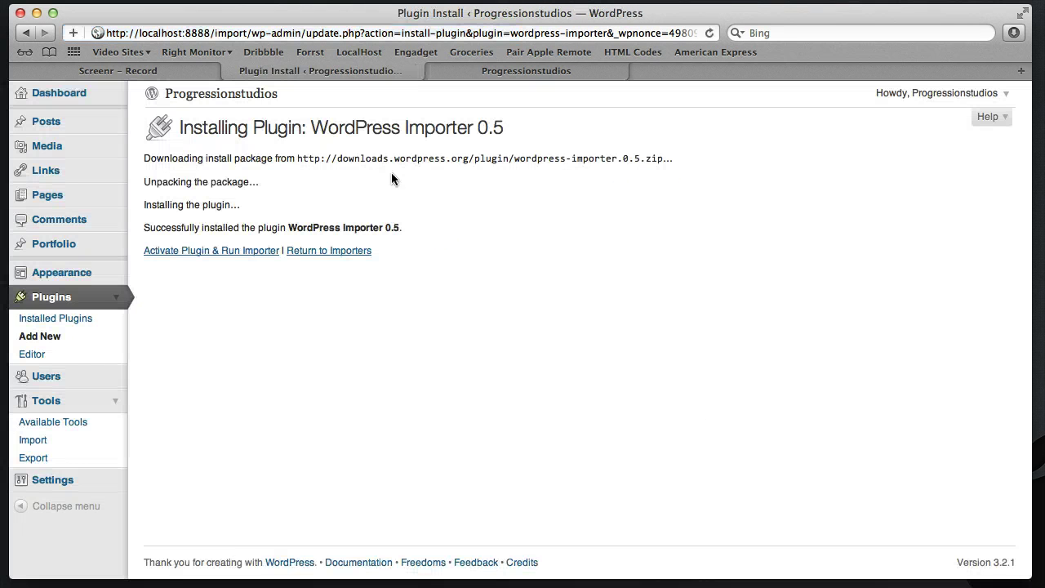
{"action": "left_click", "coordinate": [181, 254]}
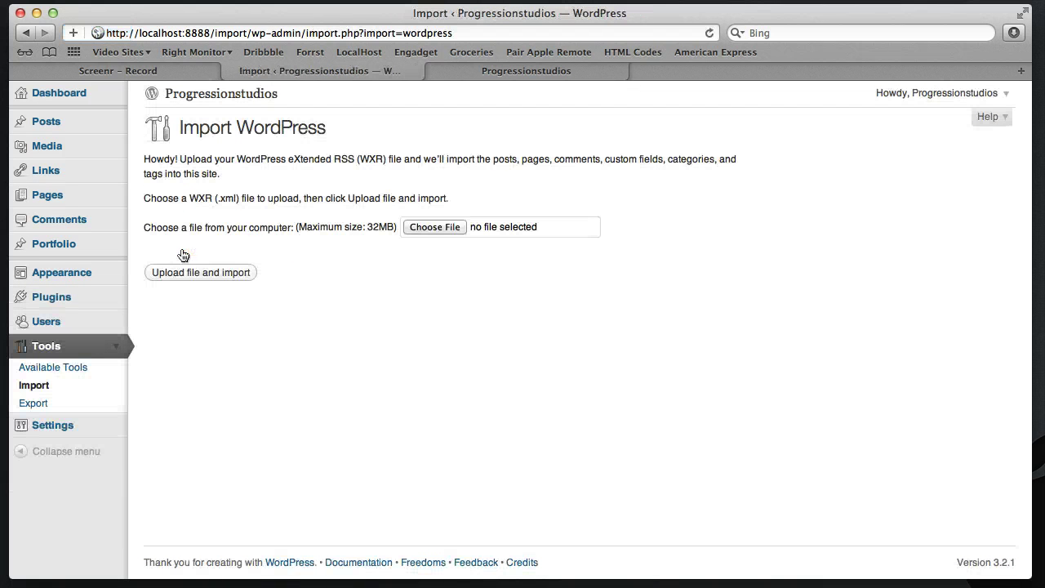
Upload Live-Preview.xml from the Broadside theme's Live Preview XML folder as the file to import
{"action": "left_click", "coordinate": [438, 227]}
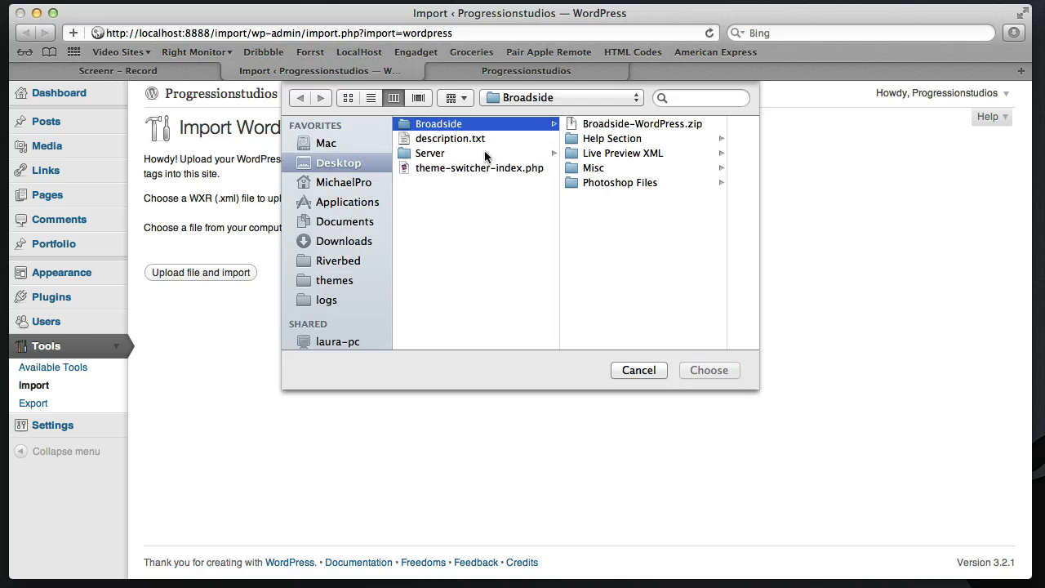
{"action": "left_click", "coordinate": [617, 129]}
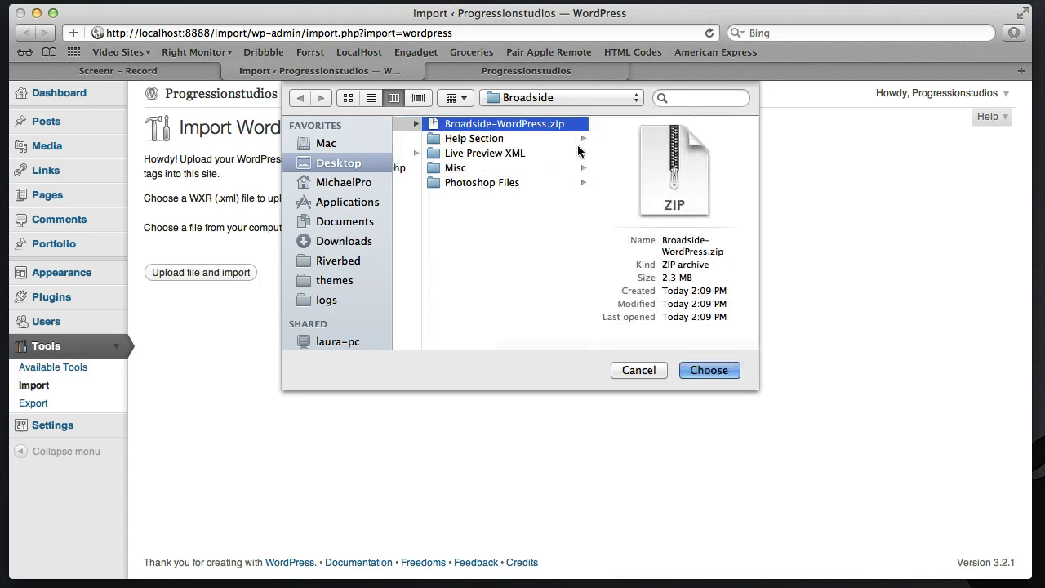
{"action": "left_click", "coordinate": [508, 156]}
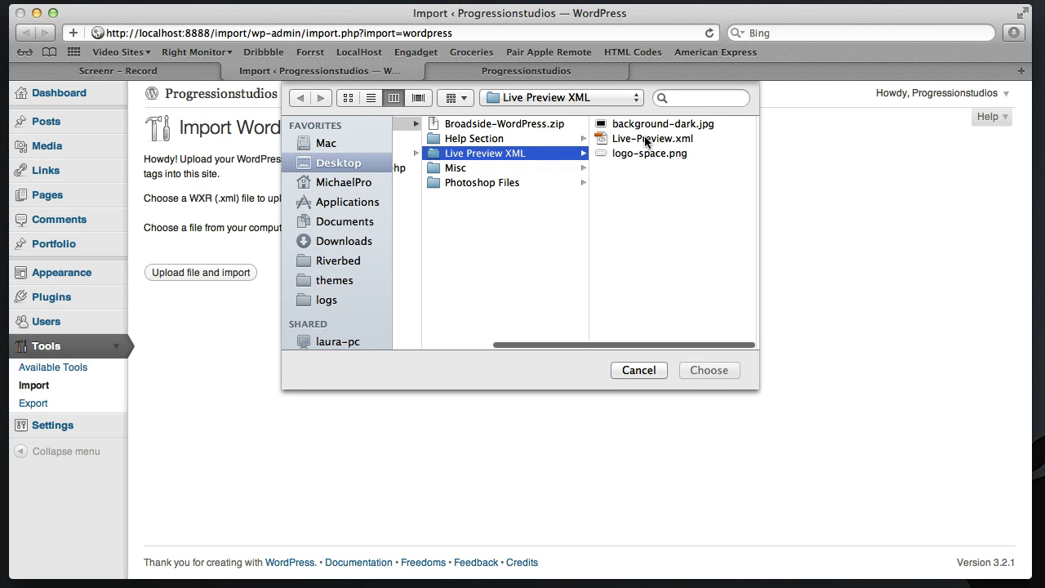
{"action": "left_click", "coordinate": [645, 139]}
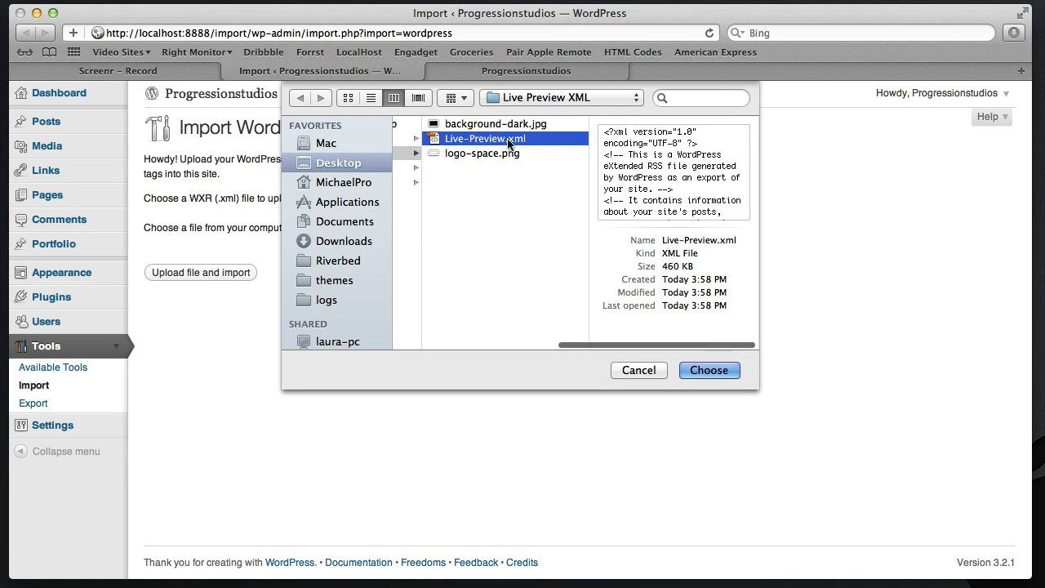
{"action": "left_click", "coordinate": [707, 370]}
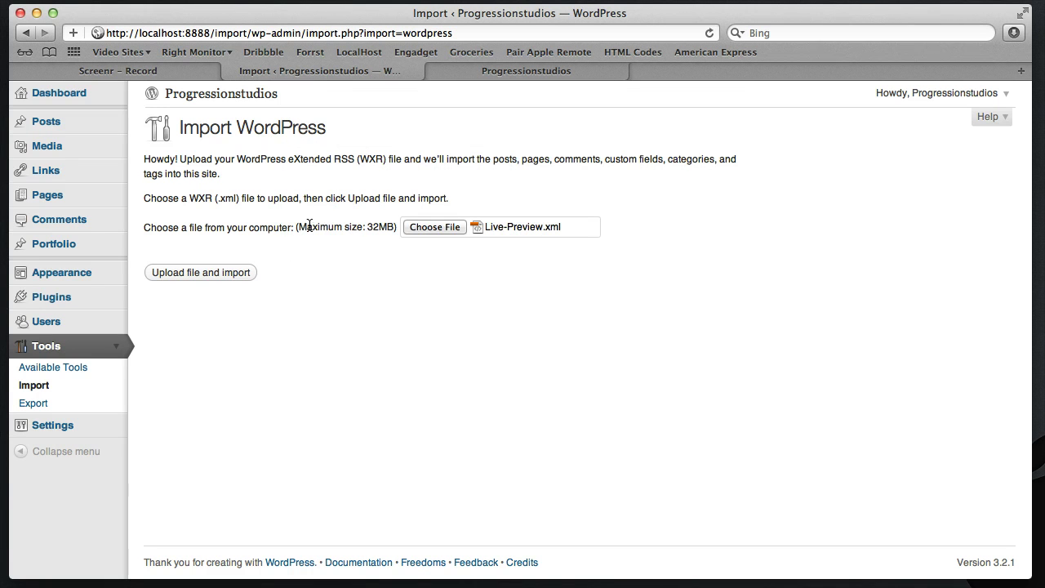
{"action": "mouse_move", "coordinate": [297, 226]}
{"action": "left_mouse_down"}
{"action": "mouse_move", "coordinate": [398, 226]}
{"action": "mouse_move", "coordinate": [301, 227]}
{"action": "left_mouse_up"}
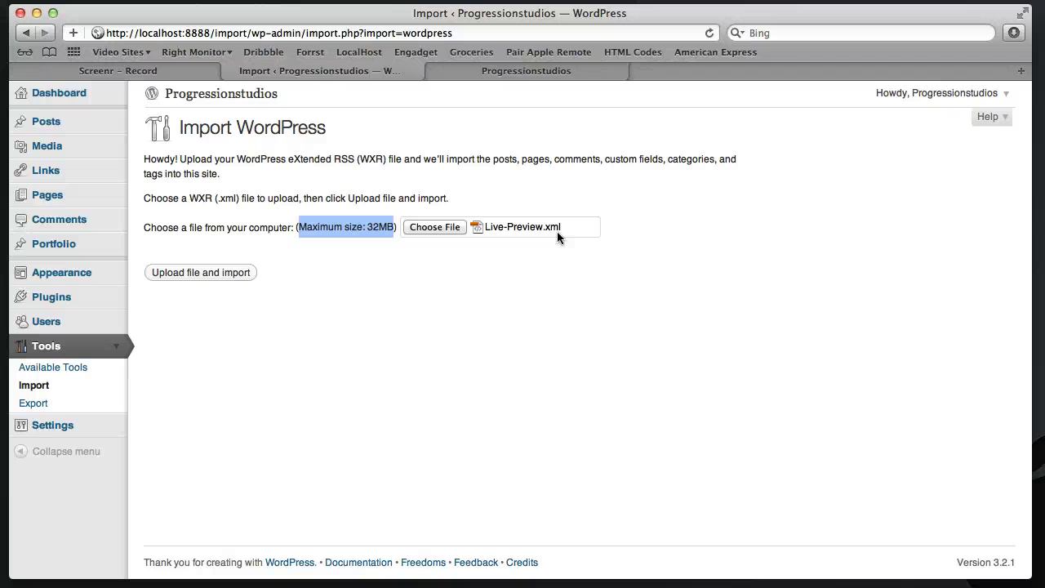
{"action": "left_click", "coordinate": [338, 285]}
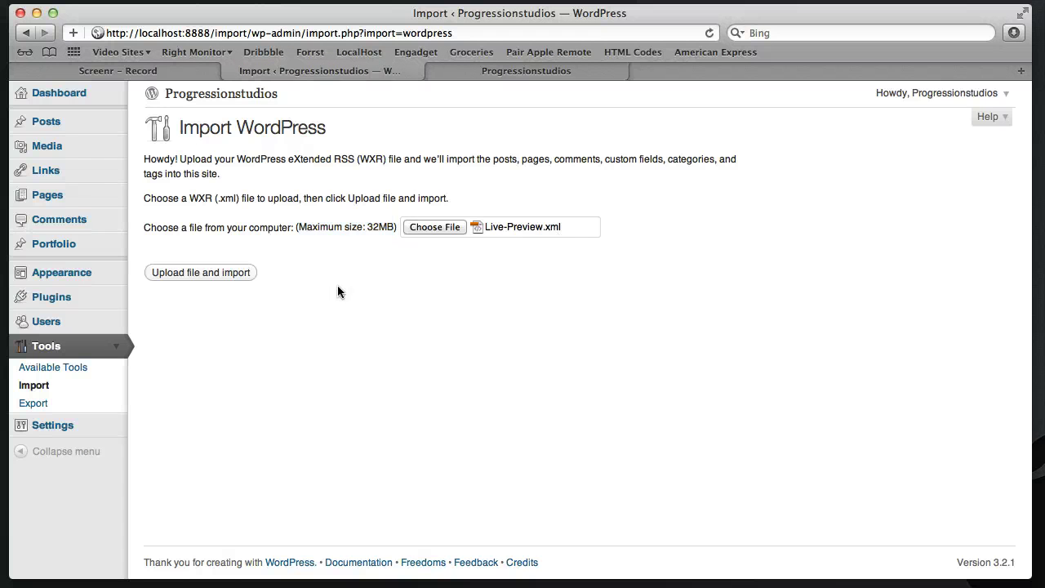
{"action": "left_click", "coordinate": [197, 273]}
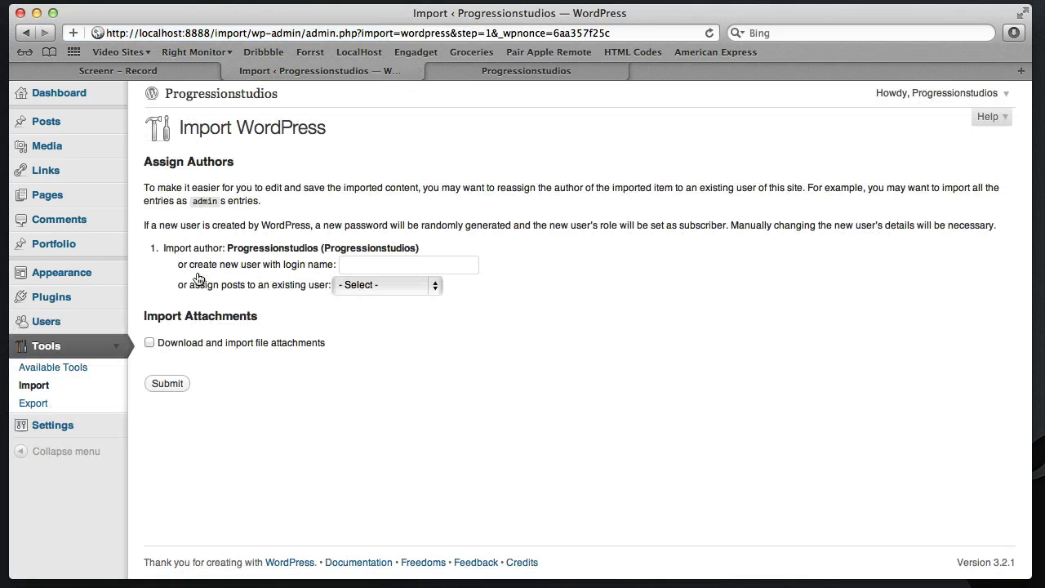
Assign the imported posts to a new user with login name admin, include file attachments, and submit the import
{"action": "left_click", "coordinate": [351, 263]}
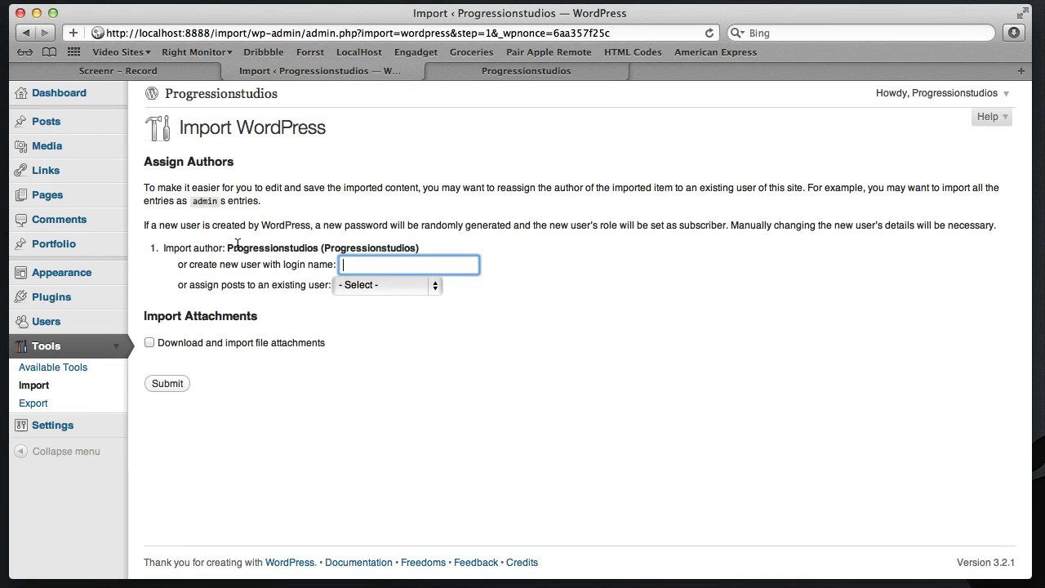
{"action": "left_click_drag", "start_coordinate": [225, 247], "coordinate": [320, 246]}
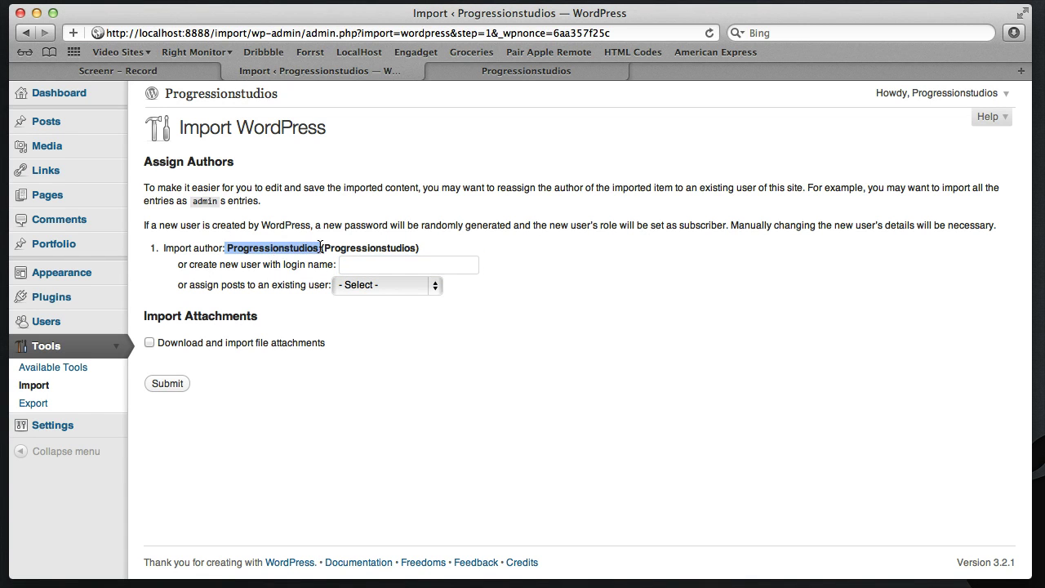
{"action": "left_click", "coordinate": [404, 262]}
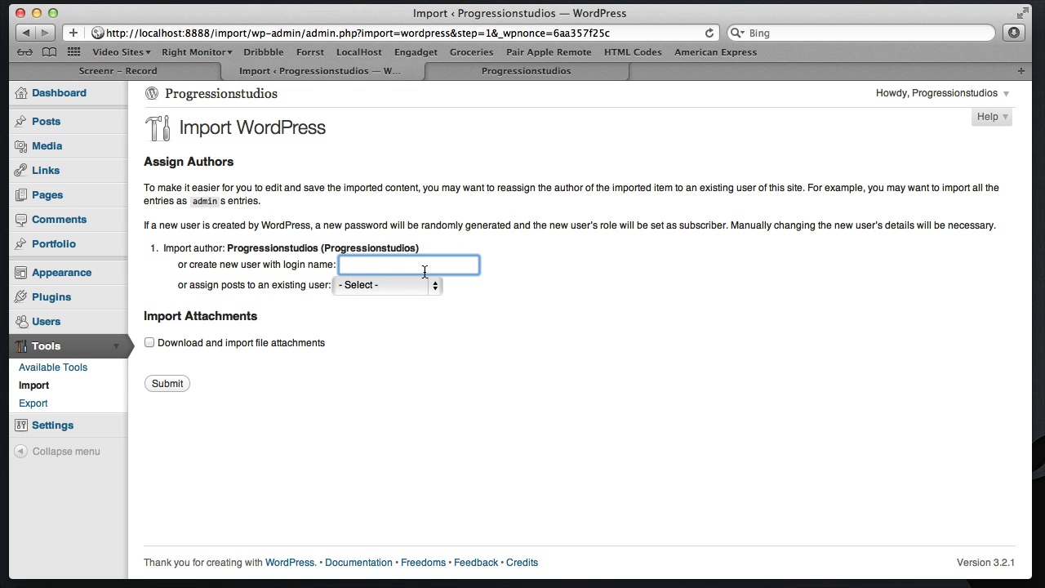
{"action": "type", "text": "admin"}
{"action": "left_click", "coordinate": [471, 237]}
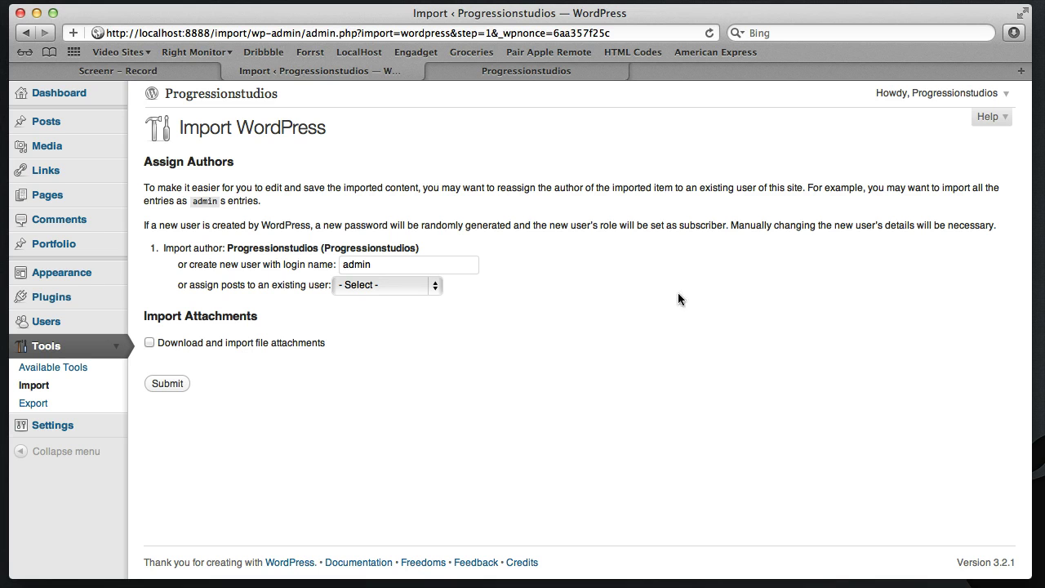
{"action": "left_click", "coordinate": [150, 343]}
{"action": "left_click", "coordinate": [177, 391]}
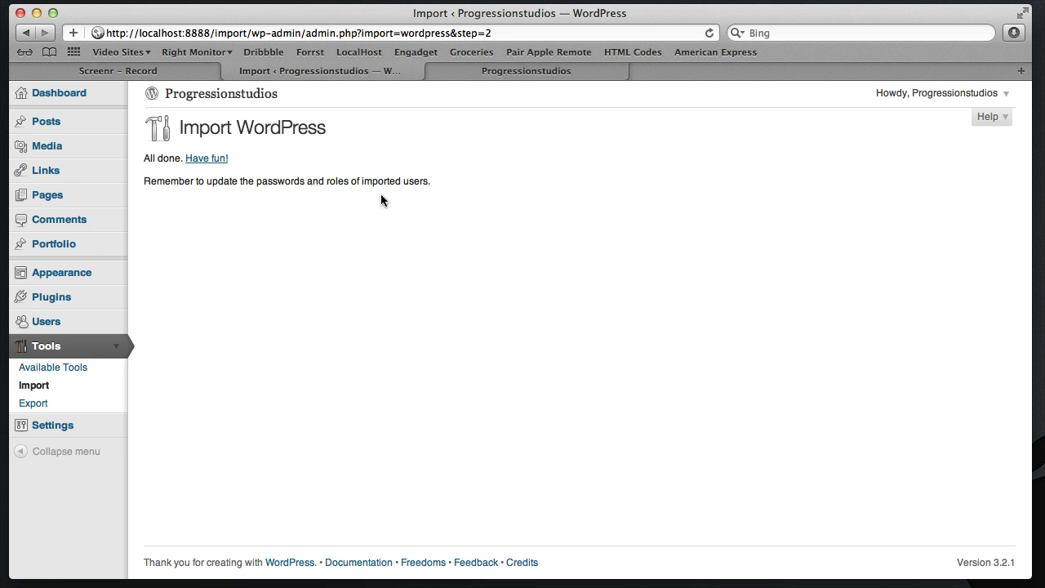
Reload the site's front page and look through the imported blog posts
{"action": "left_click", "coordinate": [428, 77]}
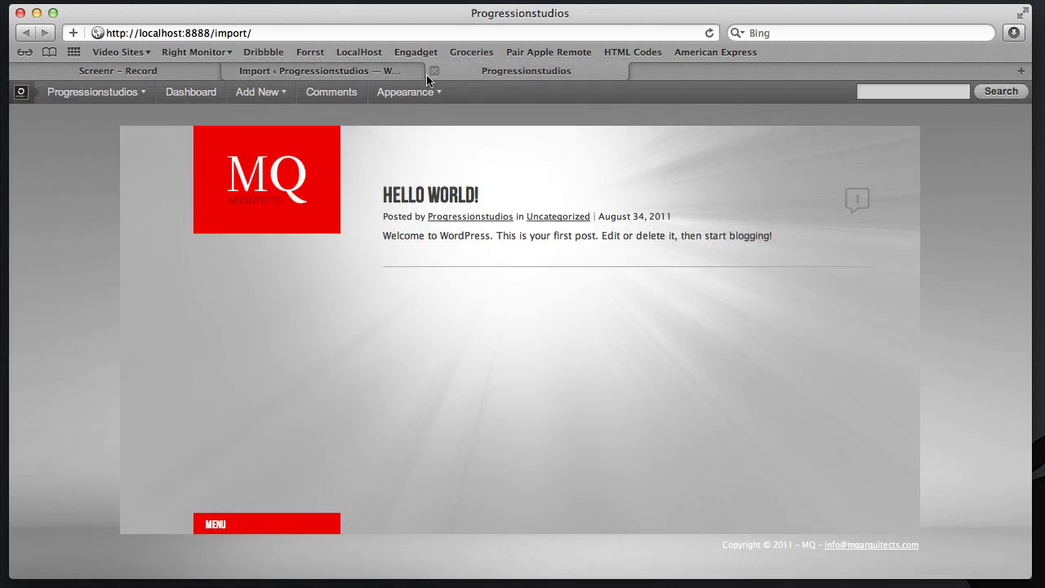
{"action": "left_click", "coordinate": [709, 33]}
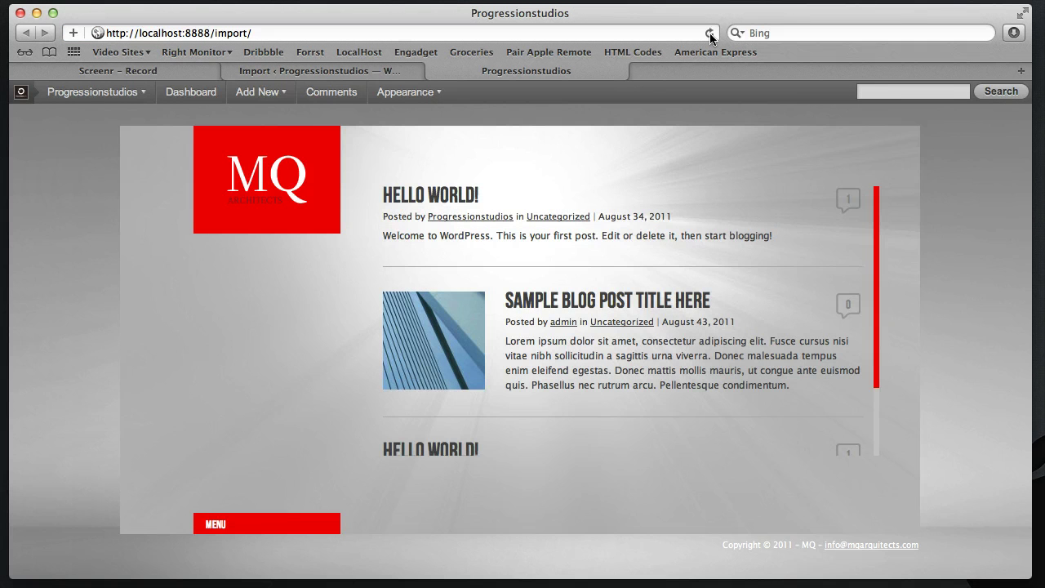
{"action": "scroll", "coordinate": [616, 260], "scroll_direction": "down", "scroll_amount": 3}
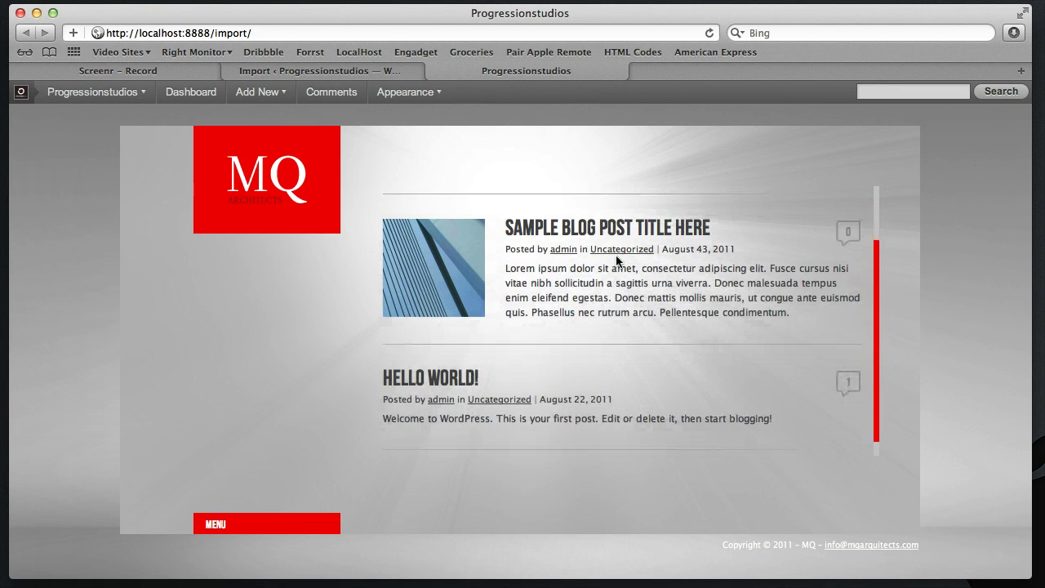
{"action": "scroll", "coordinate": [616, 259], "scroll_direction": "up", "scroll_amount": 3}
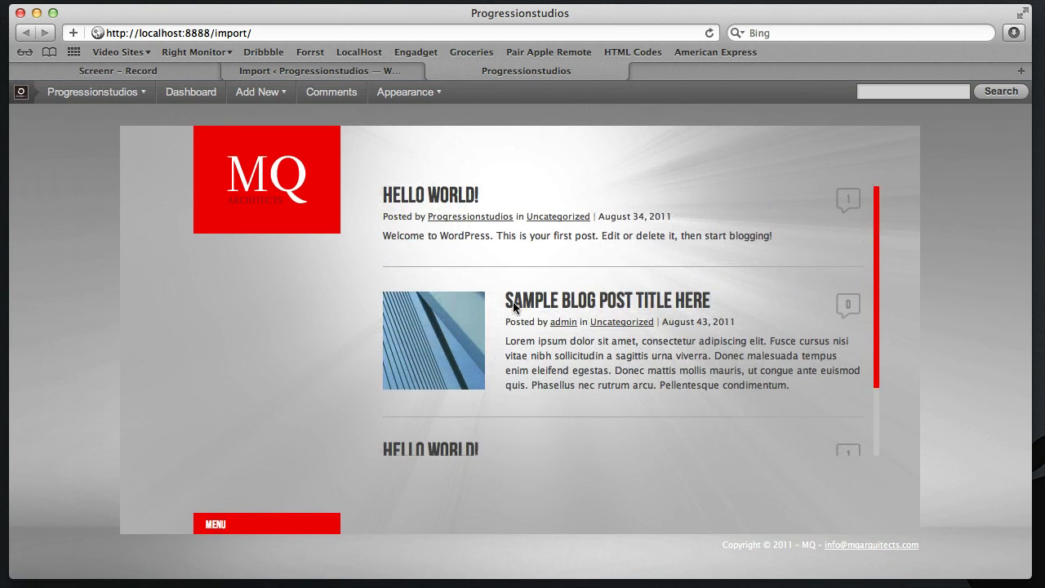
{"action": "scroll", "coordinate": [538, 304], "scroll_direction": "down", "scroll_amount": 3}
{"action": "scroll", "coordinate": [539, 304], "scroll_direction": "up", "scroll_amount": 3}
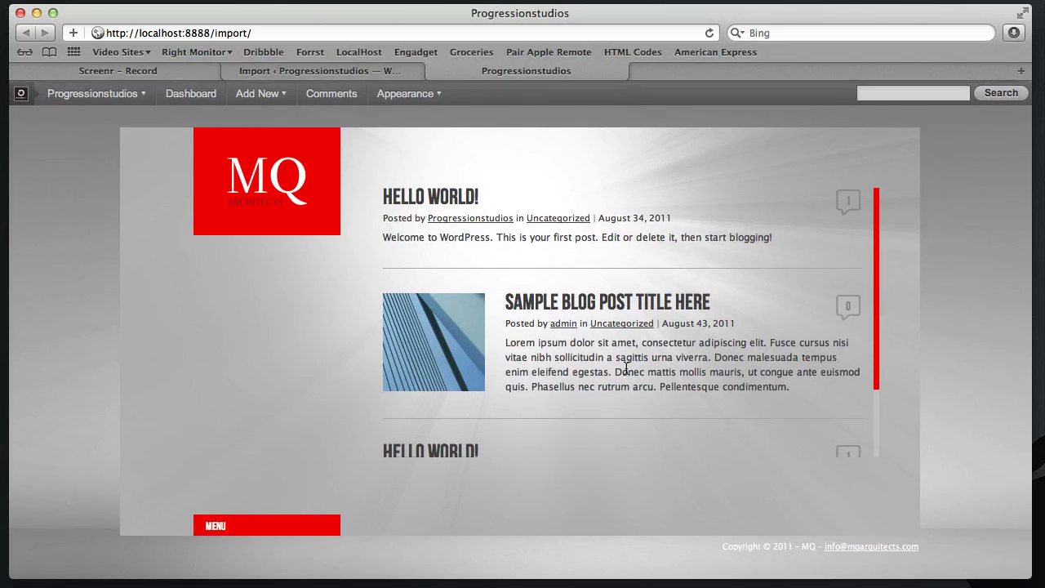
{"action": "scroll", "coordinate": [626, 367], "scroll_direction": "down", "scroll_amount": 3}
{"action": "scroll", "coordinate": [626, 368], "scroll_direction": "up", "scroll_amount": 3}
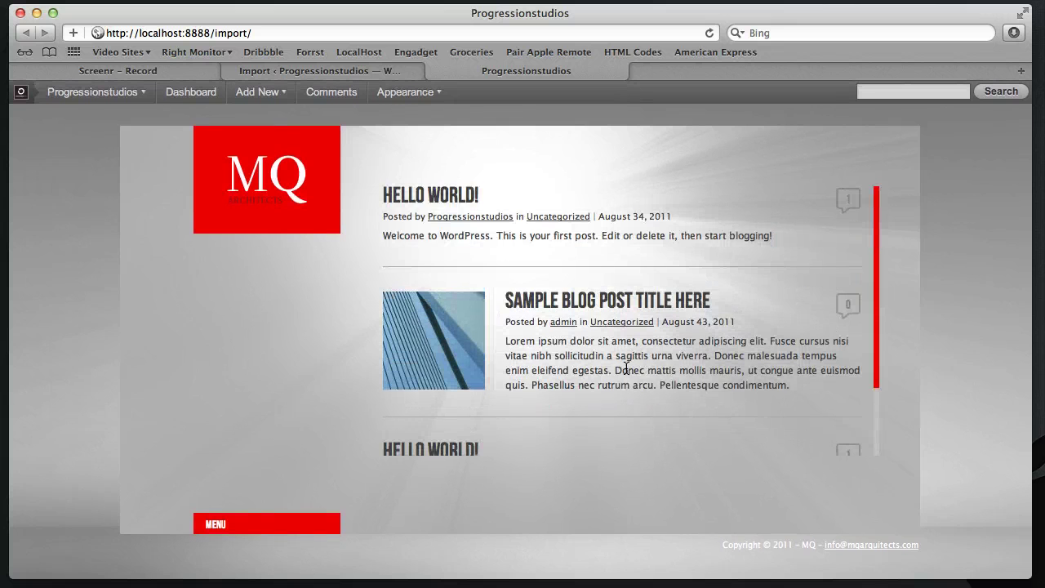
{"action": "scroll", "coordinate": [659, 341], "scroll_direction": "down", "scroll_amount": 1}
{"action": "scroll", "coordinate": [661, 341], "scroll_direction": "down", "scroll_amount": 1}
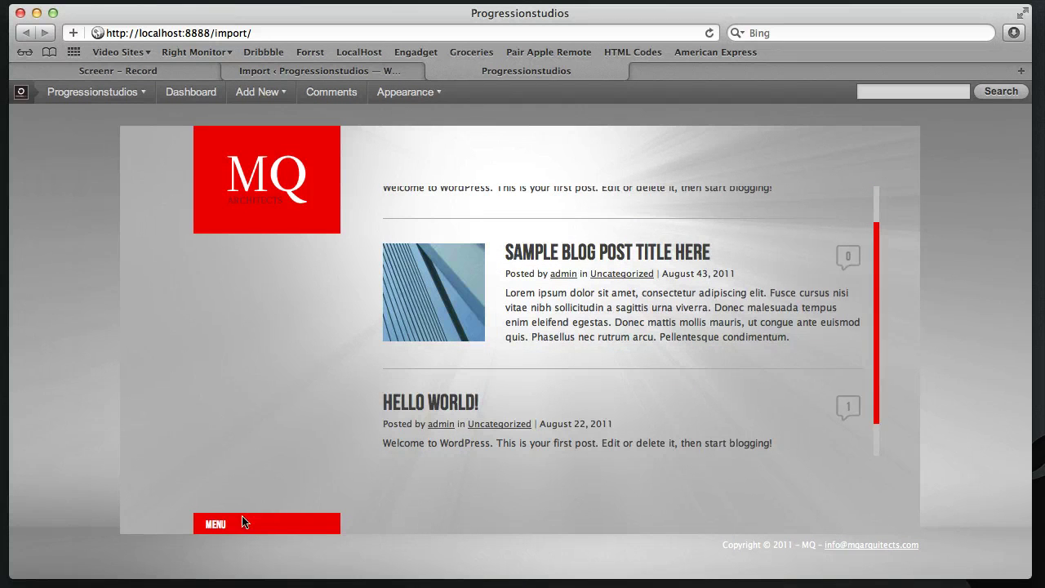
Assign the Main Navigation menu to the theme's Navigation location and save the setting
{"action": "left_click", "coordinate": [383, 72]}
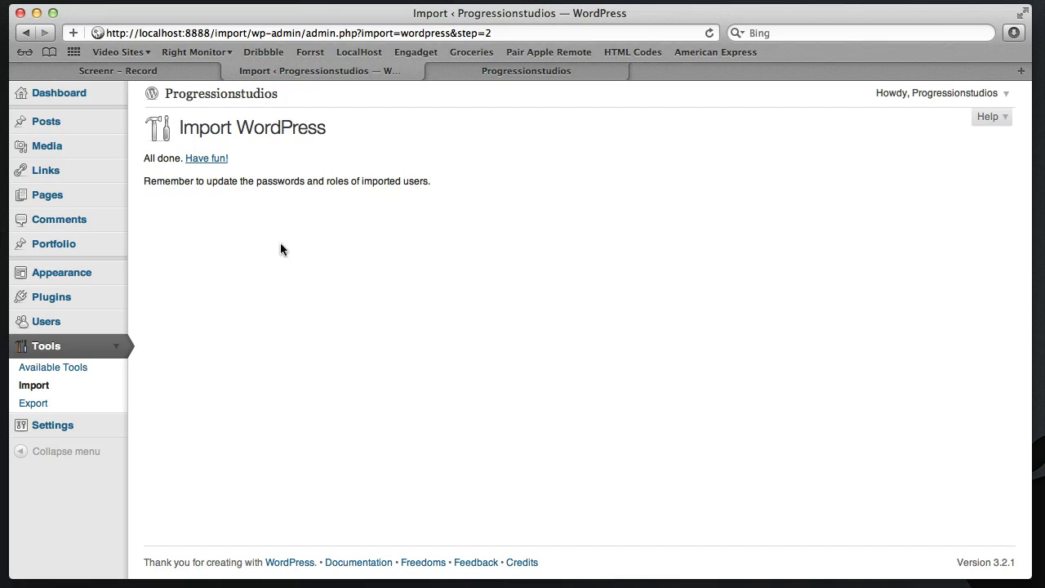
{"action": "left_click", "coordinate": [119, 275]}
{"action": "left_click", "coordinate": [87, 337]}
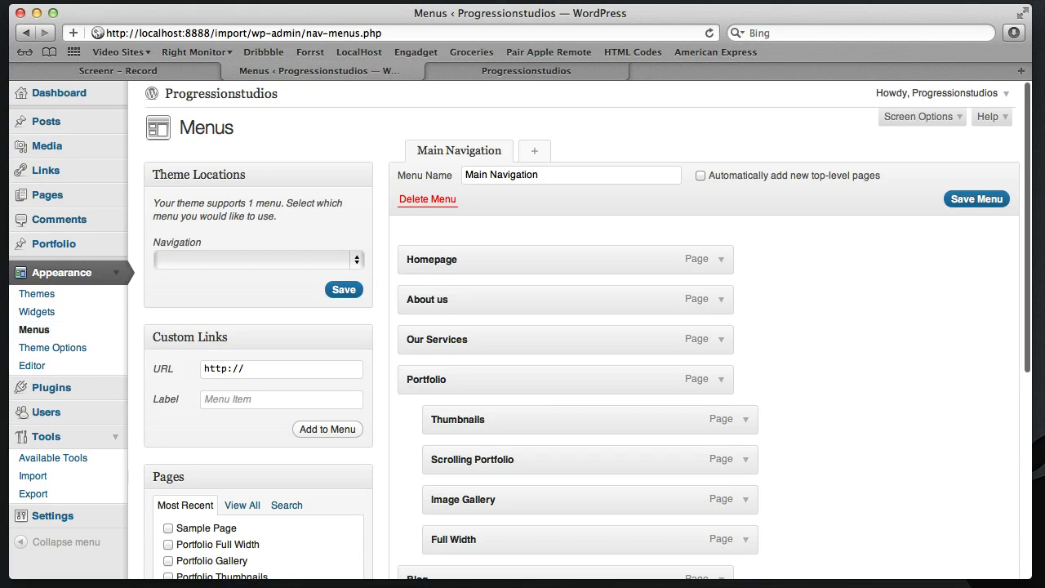
{"action": "scroll", "coordinate": [838, 303], "scroll_direction": "down", "scroll_amount": 3}
{"action": "scroll", "coordinate": [839, 303], "scroll_direction": "up", "scroll_amount": 3}
{"action": "left_click", "coordinate": [218, 266]}
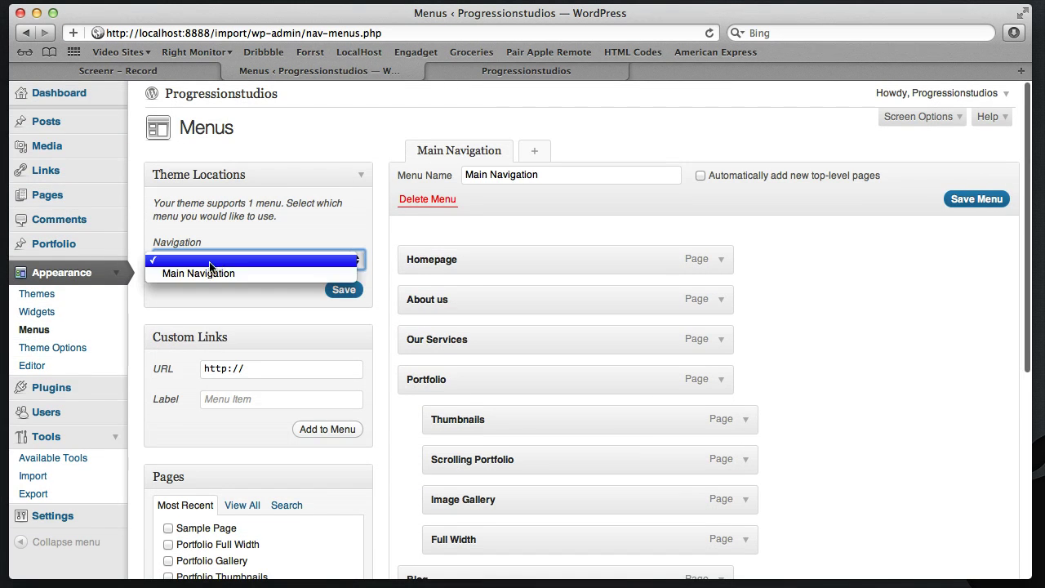
{"action": "left_click", "coordinate": [243, 200]}
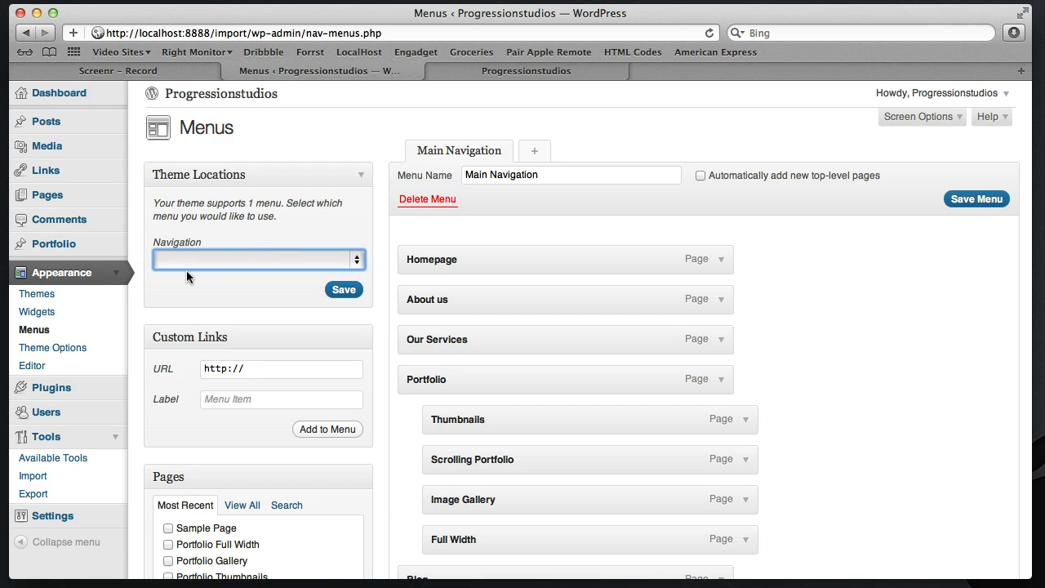
{"action": "left_click", "coordinate": [198, 258]}
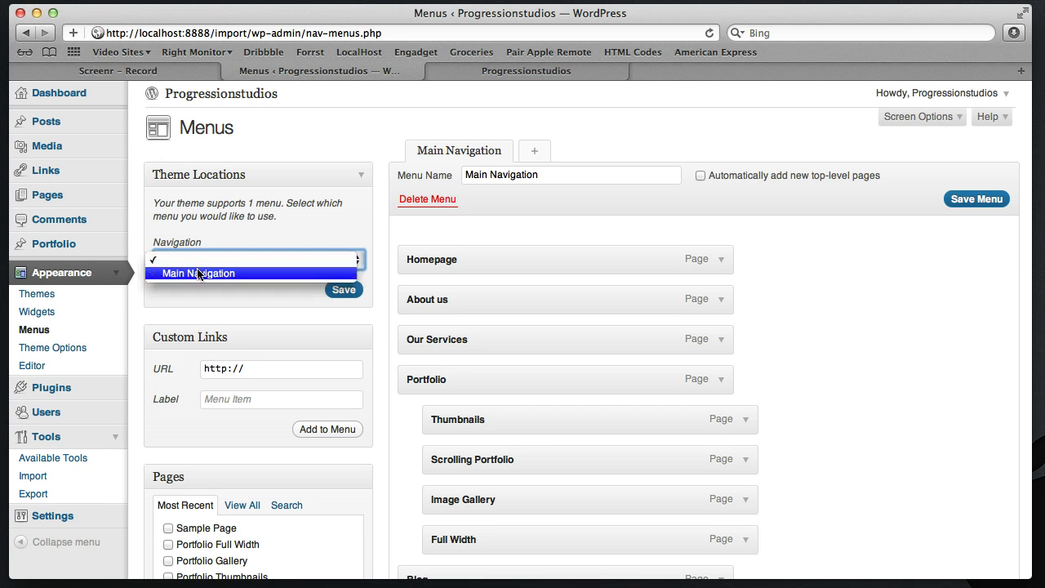
{"action": "left_click", "coordinate": [198, 273]}
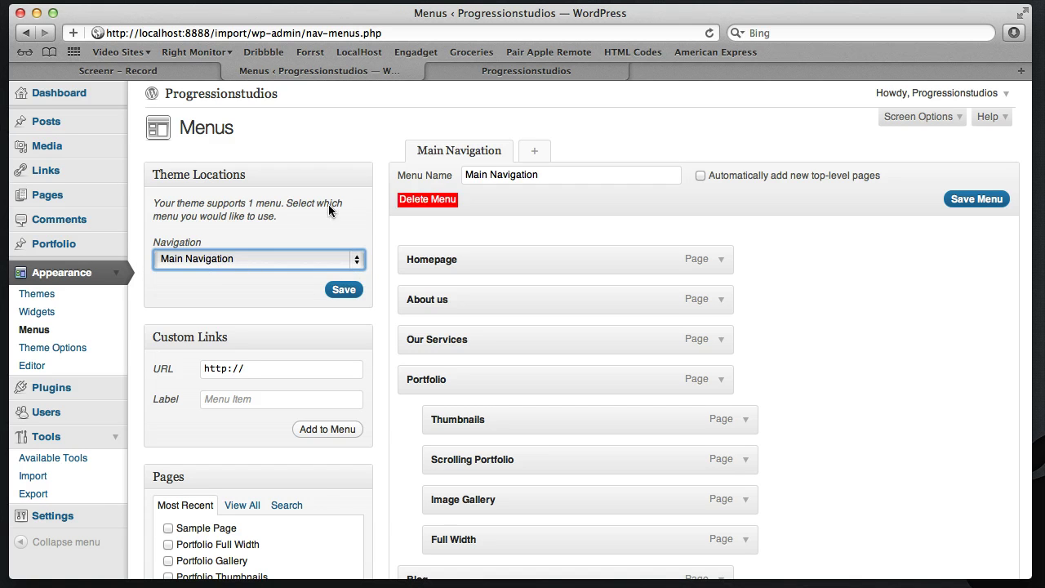
{"action": "left_click", "coordinate": [343, 289]}
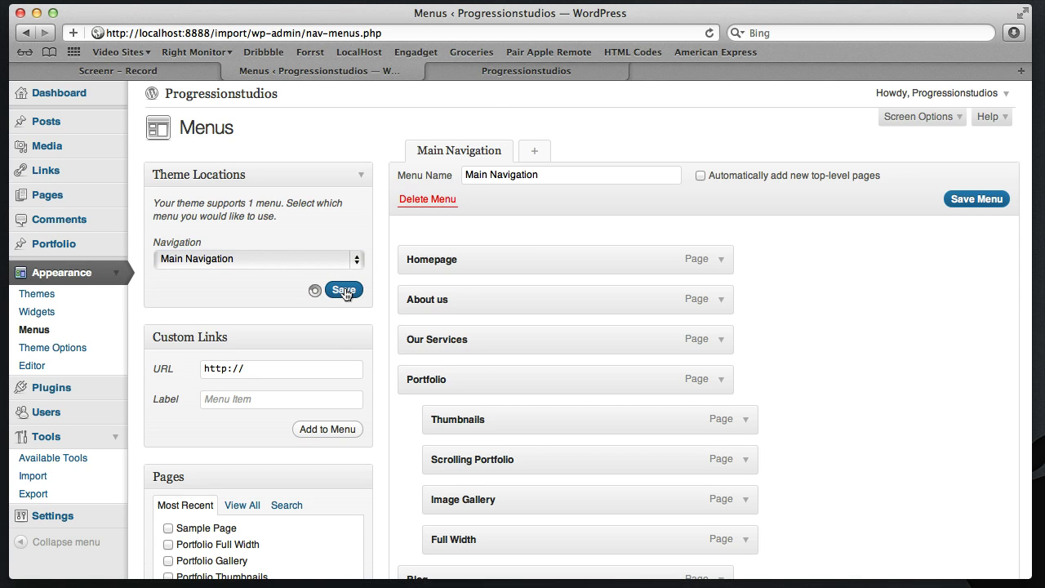
Reload the site's front page and expand its navigation menu to check the menu items
{"action": "left_click", "coordinate": [482, 71]}
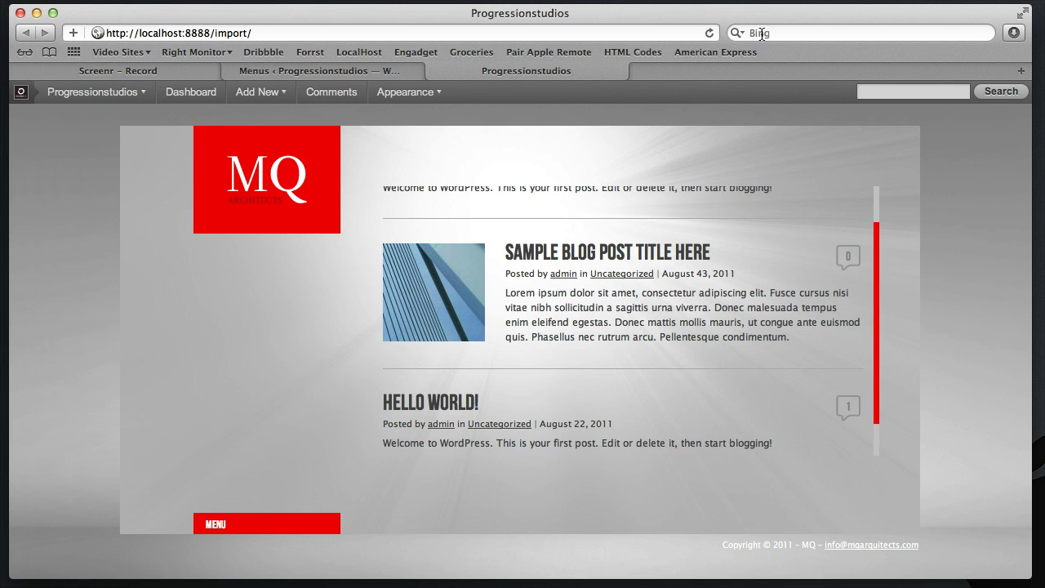
{"action": "left_click", "coordinate": [709, 33]}
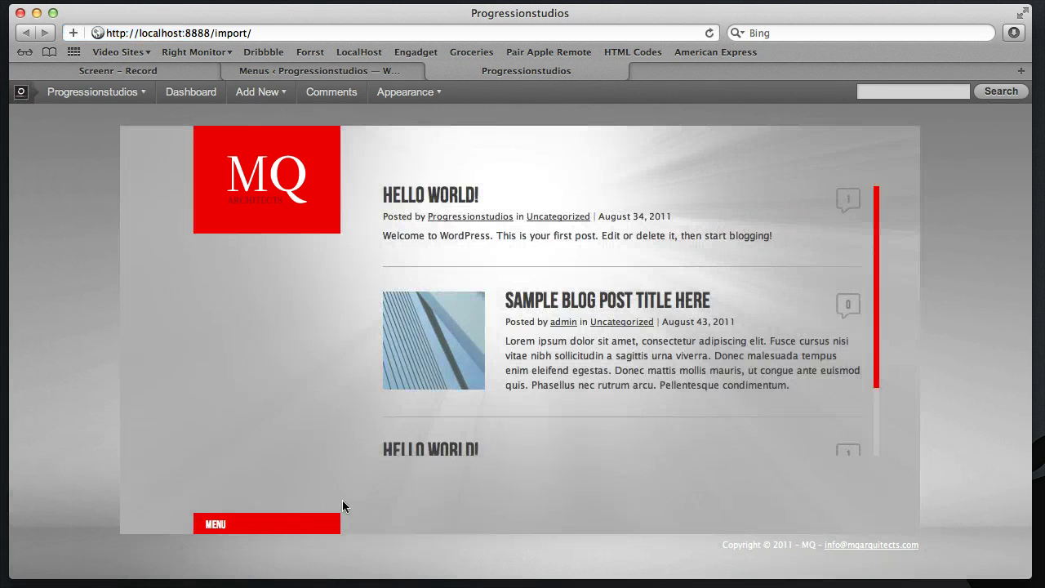
{"action": "left_click", "coordinate": [272, 527]}
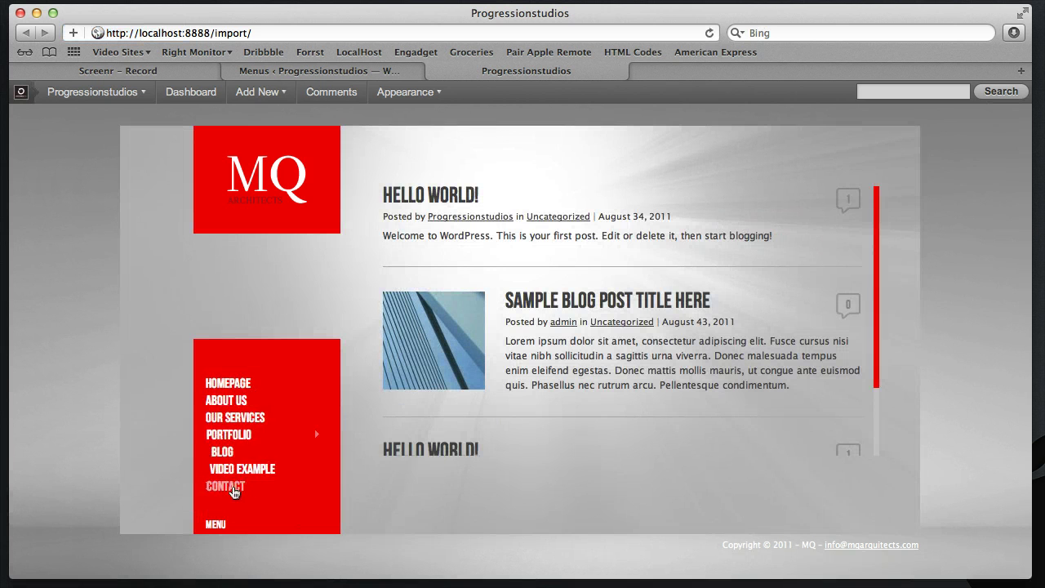
{"action": "mouse_move", "coordinate": [254, 443]}
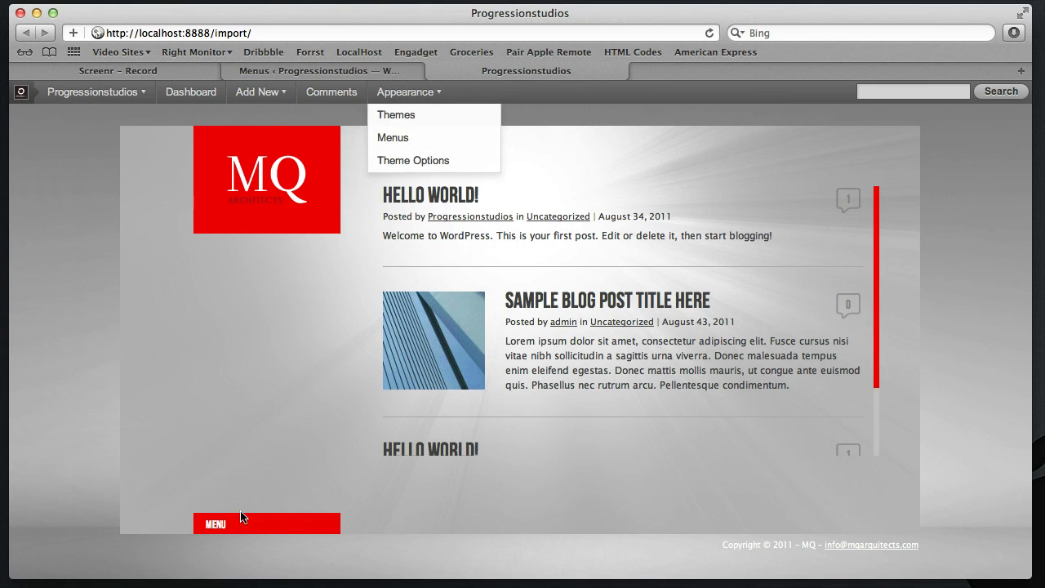
{"action": "mouse_move", "coordinate": [240, 521]}
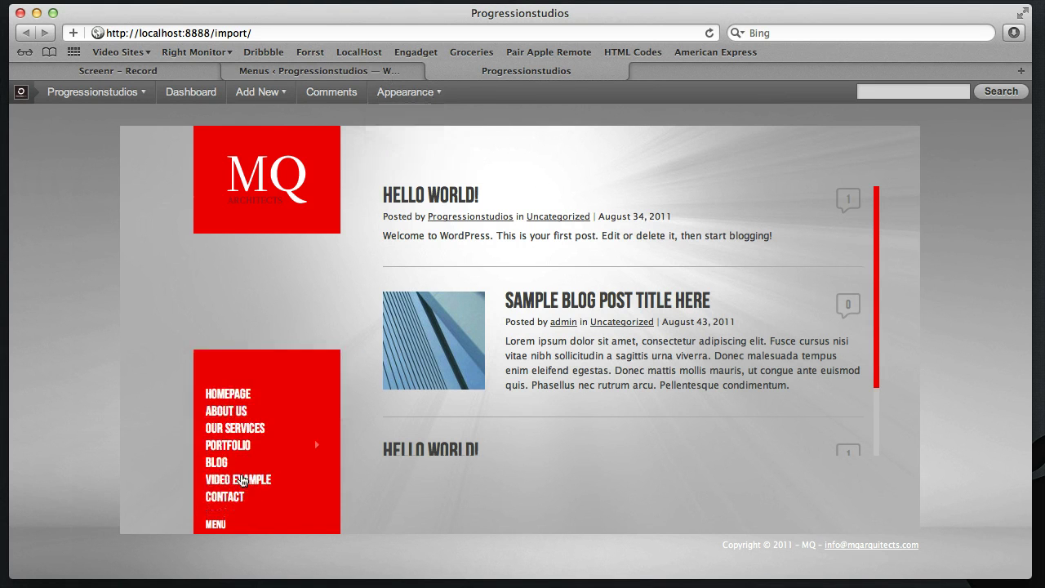
Return to the WordPress admin and open the Reading settings
{"action": "left_click", "coordinate": [327, 72]}
{"action": "left_click", "coordinate": [116, 436]}
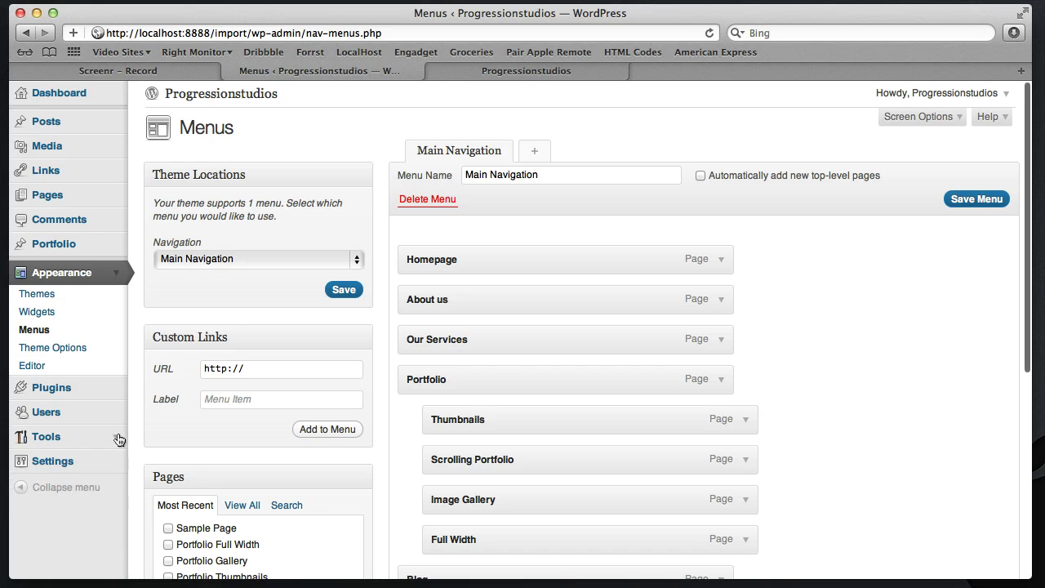
{"action": "left_click", "coordinate": [115, 461]}
{"action": "scroll", "coordinate": [164, 457], "scroll_direction": "down", "scroll_amount": 1}
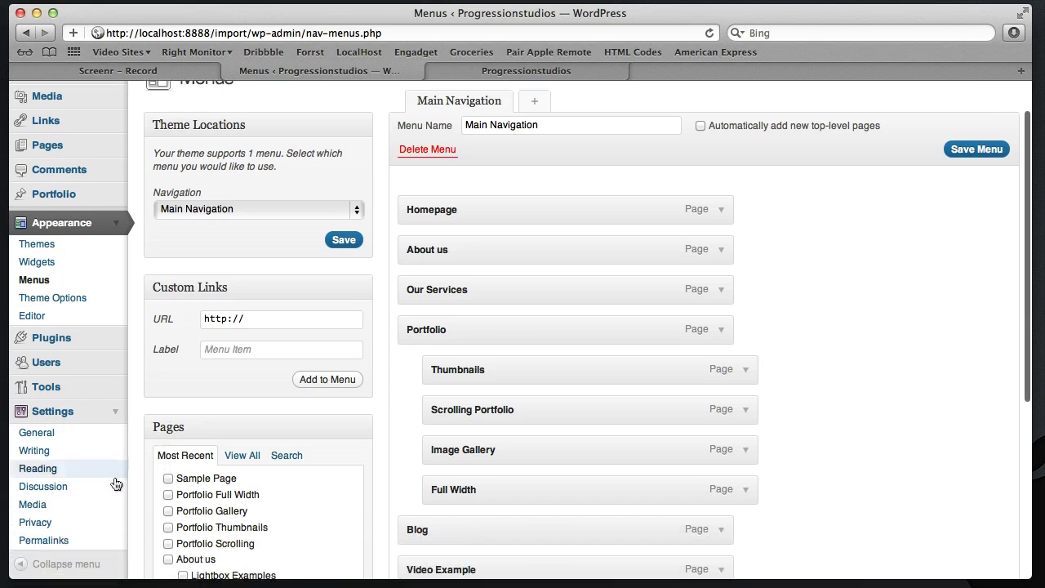
{"action": "left_click", "coordinate": [119, 229]}
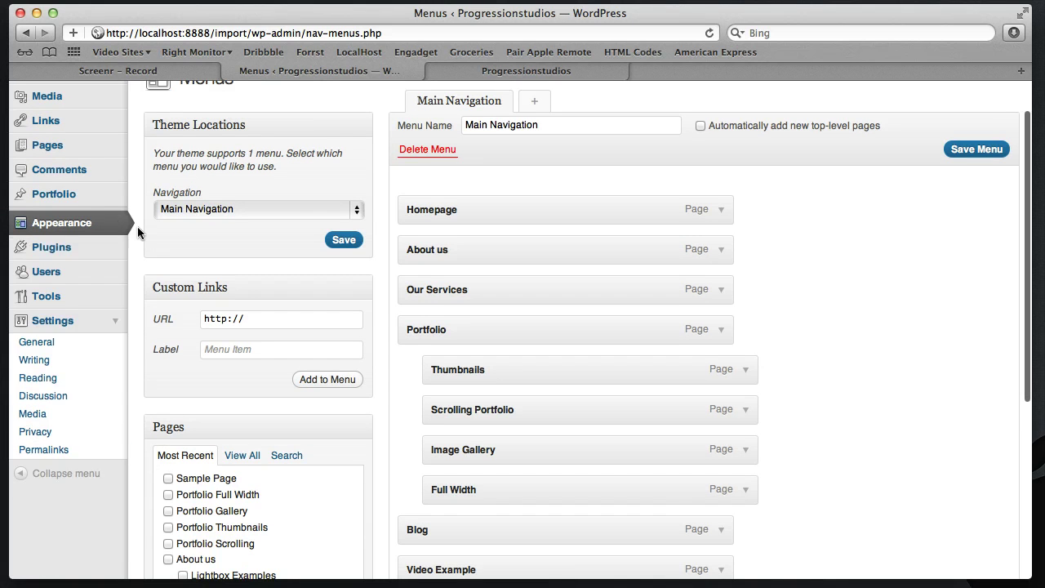
{"action": "left_click", "coordinate": [61, 378]}
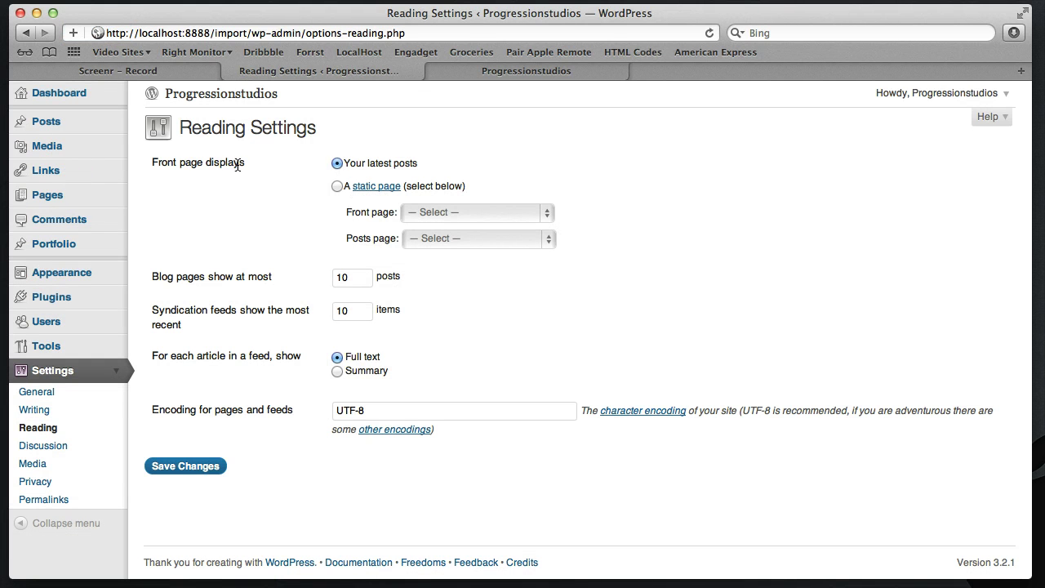
Set the front page display to a static page with Homepage as front page and Blog as posts page, and save the changes
{"action": "left_click", "coordinate": [337, 187]}
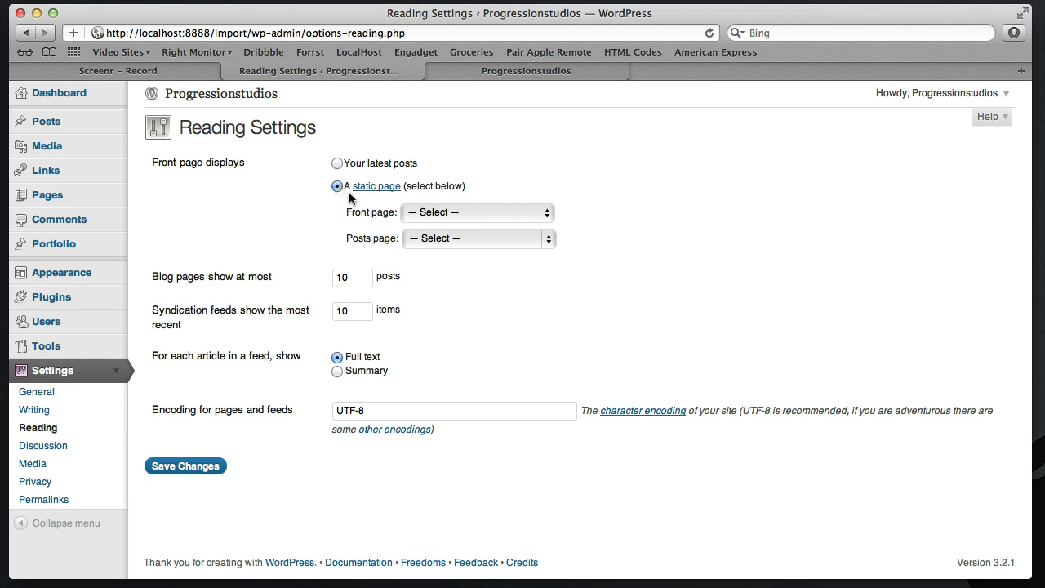
{"action": "left_click", "coordinate": [448, 211]}
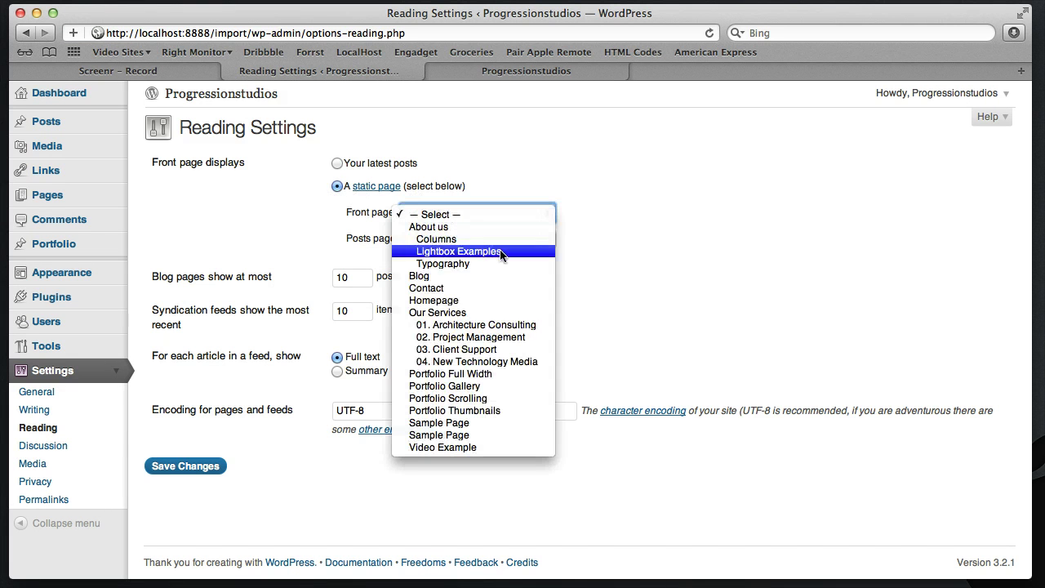
{"action": "left_click", "coordinate": [495, 299]}
{"action": "left_click", "coordinate": [604, 234]}
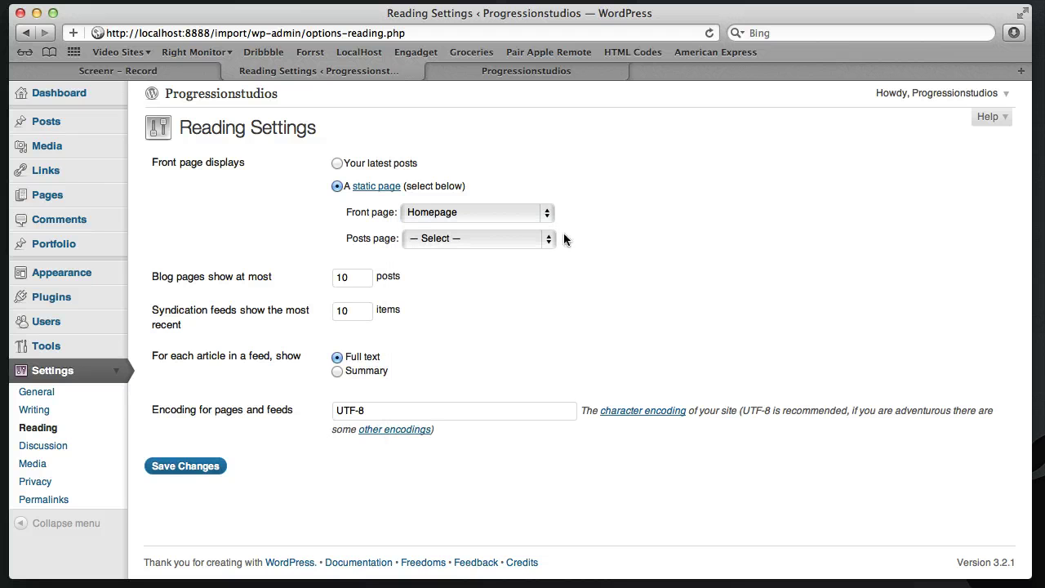
{"action": "left_click", "coordinate": [519, 238]}
{"action": "left_click", "coordinate": [499, 303]}
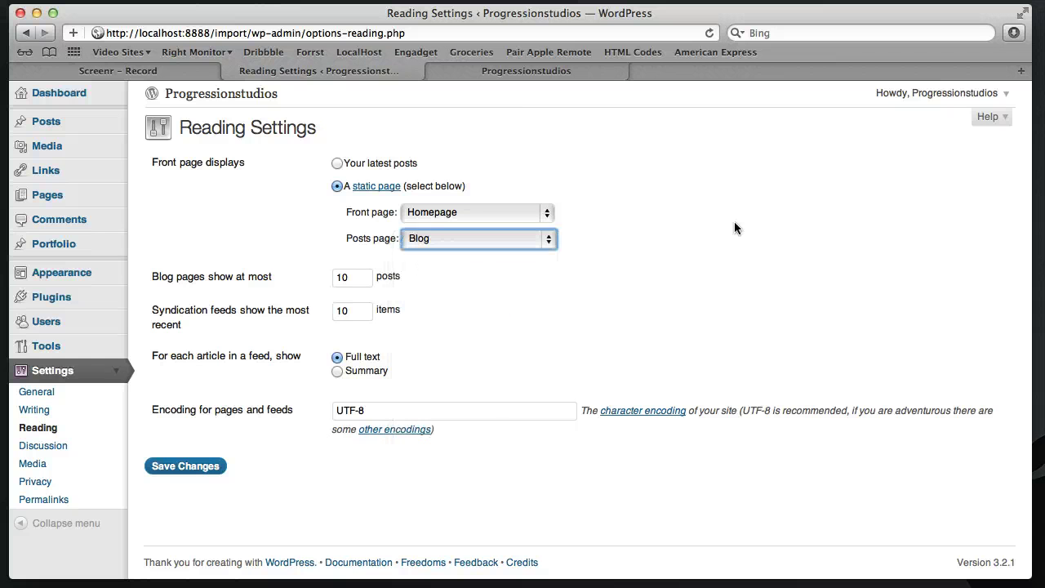
{"action": "left_click", "coordinate": [734, 221]}
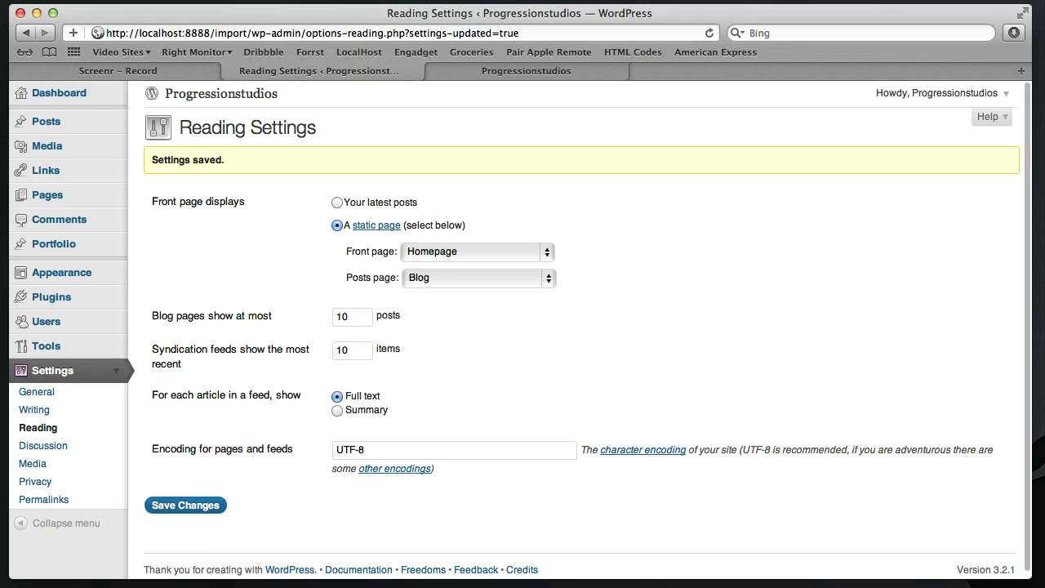
Reload the site's front page and browse the About us page with its Typography and Columns subpages
{"action": "left_click", "coordinate": [478, 75]}
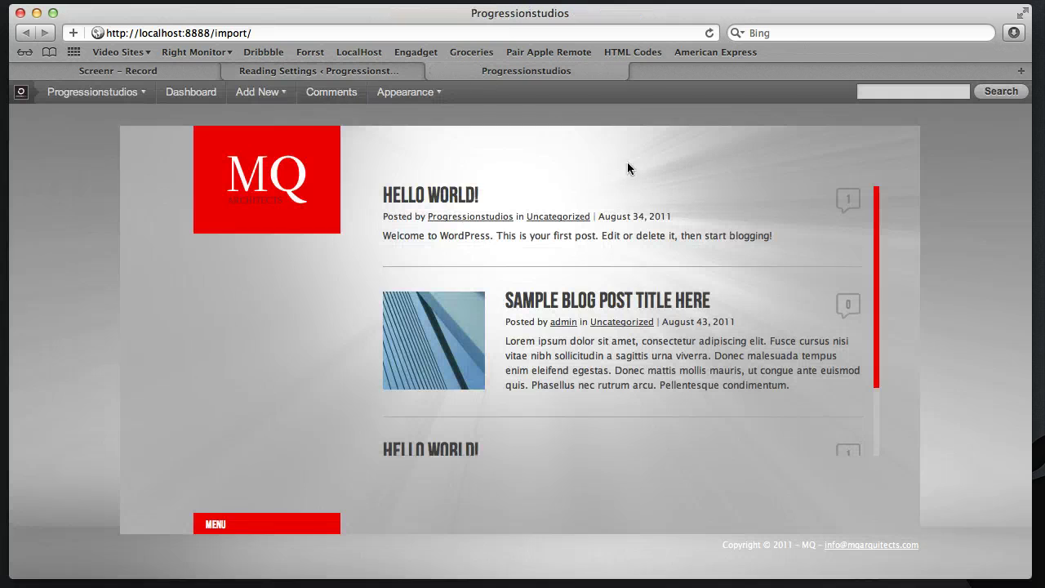
{"action": "left_click", "coordinate": [711, 34]}
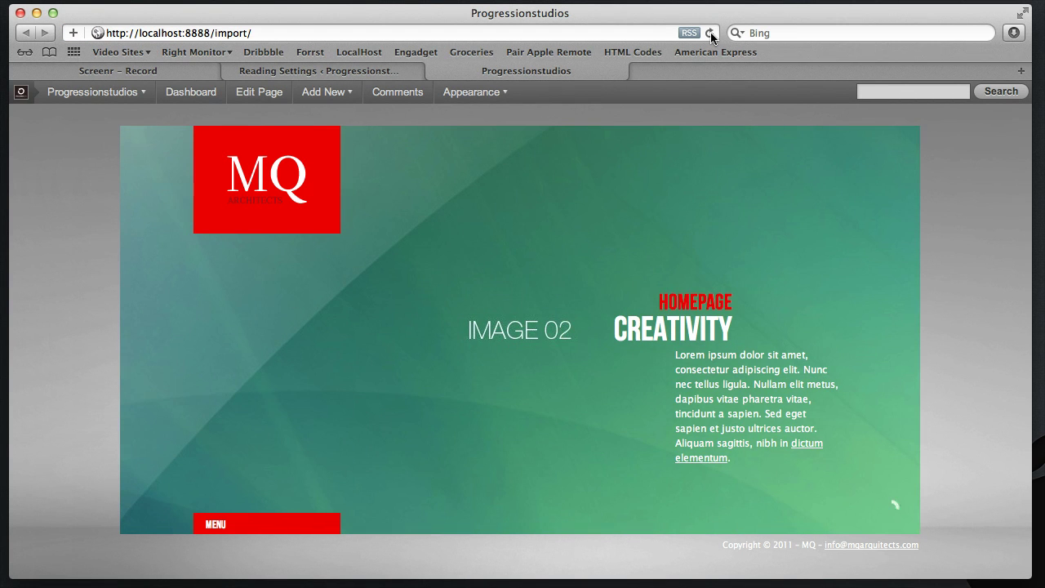
{"action": "mouse_move", "coordinate": [298, 524]}
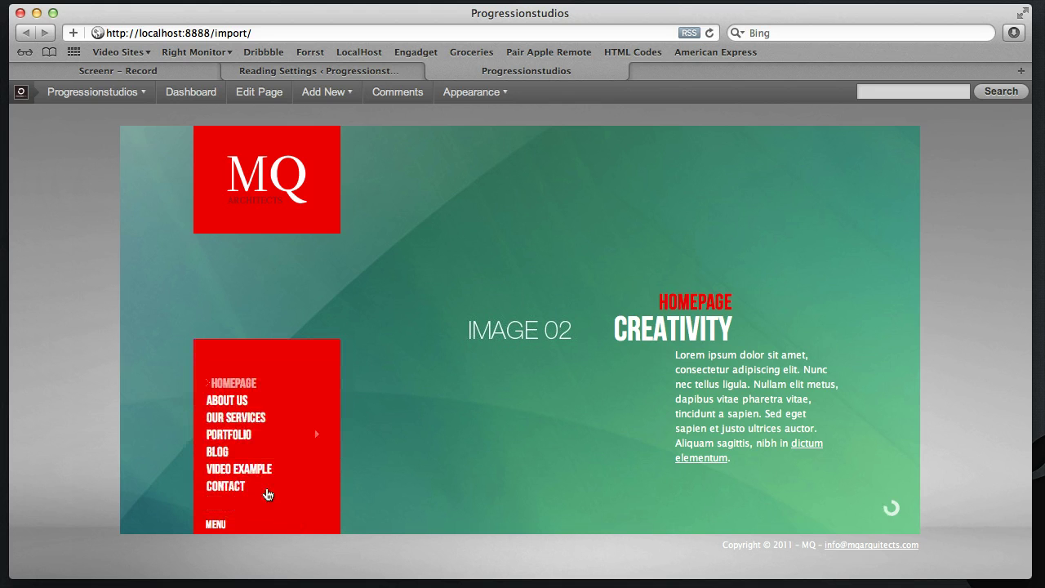
{"action": "left_click", "coordinate": [246, 403]}
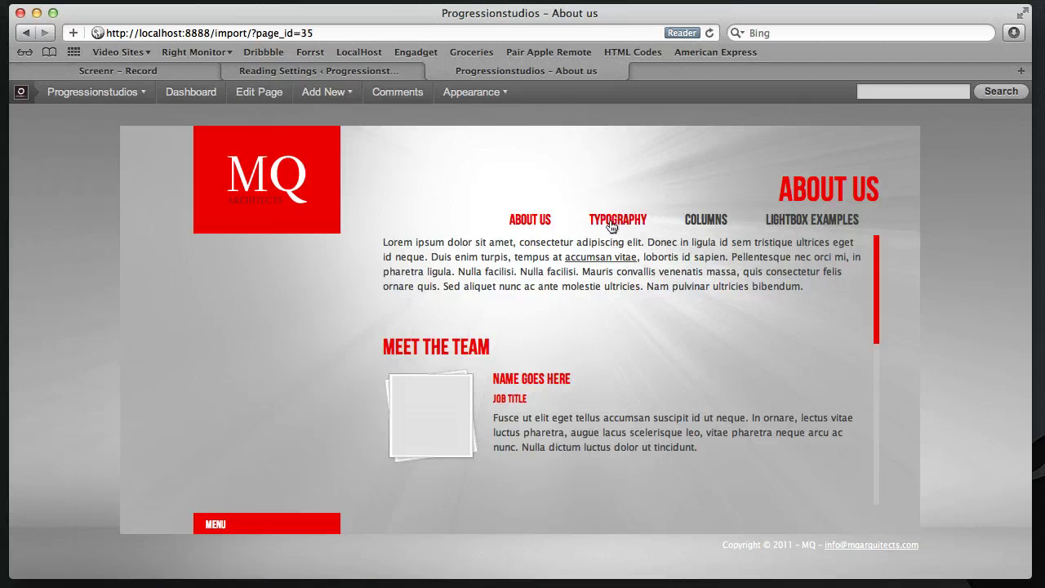
{"action": "left_click", "coordinate": [610, 225]}
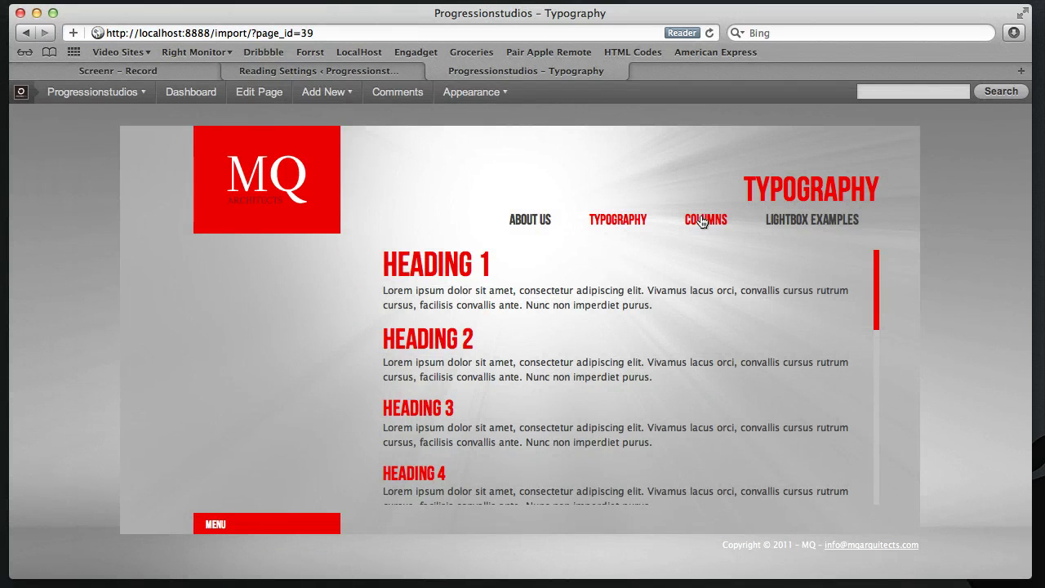
{"action": "left_click", "coordinate": [701, 221]}
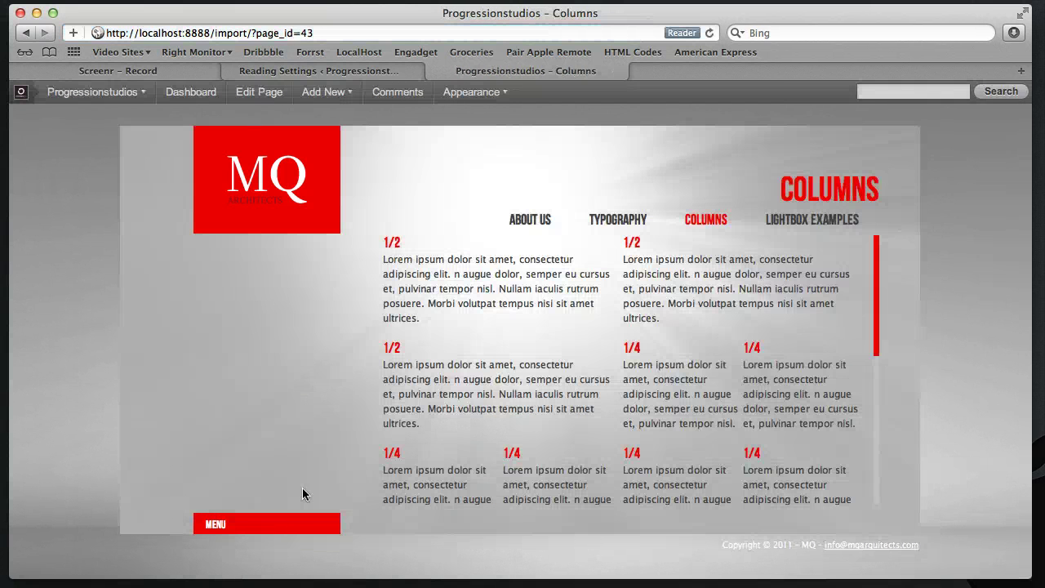
View the site's Our Services and Contact pages and return to the homepage
{"action": "mouse_move", "coordinate": [279, 527]}
{"action": "left_click", "coordinate": [236, 417]}
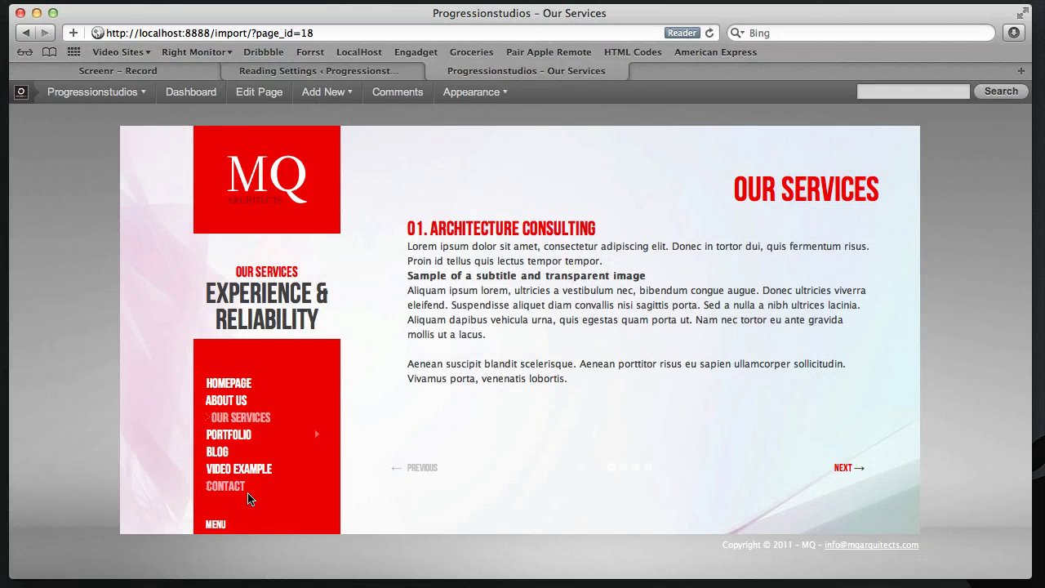
{"action": "left_click", "coordinate": [247, 488]}
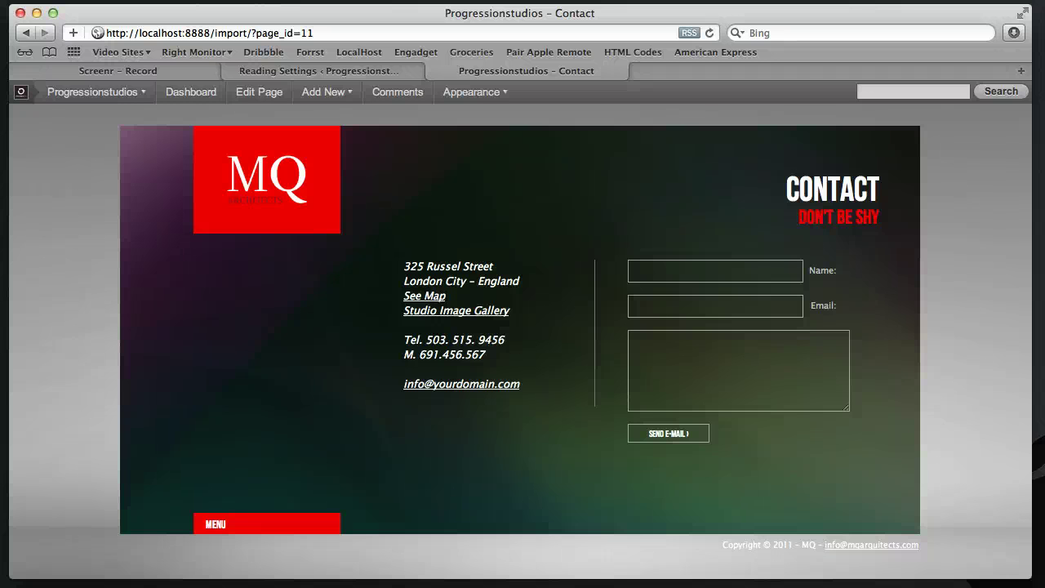
{"action": "left_click", "coordinate": [283, 515]}
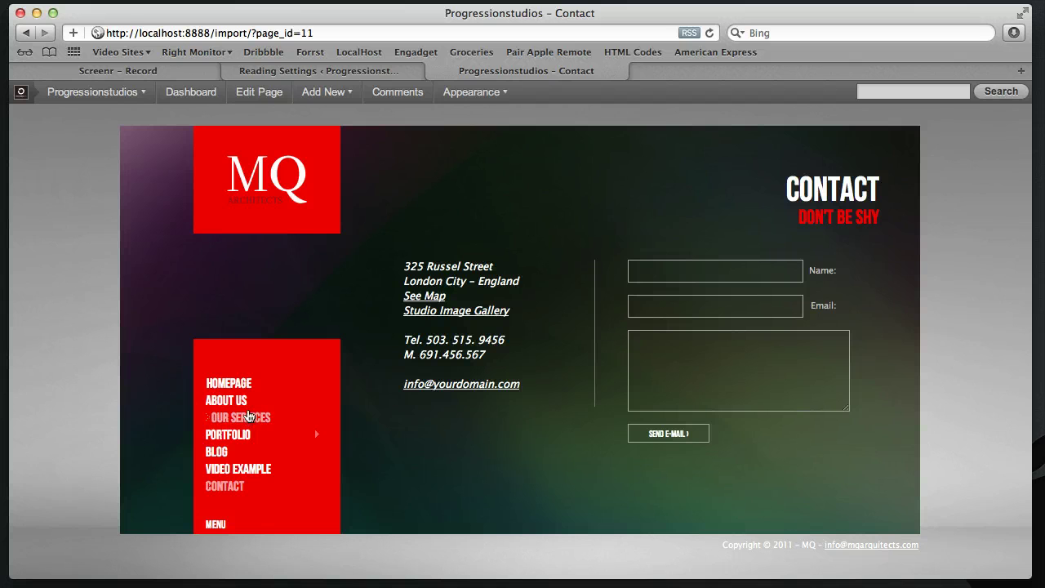
{"action": "left_click", "coordinate": [275, 222]}
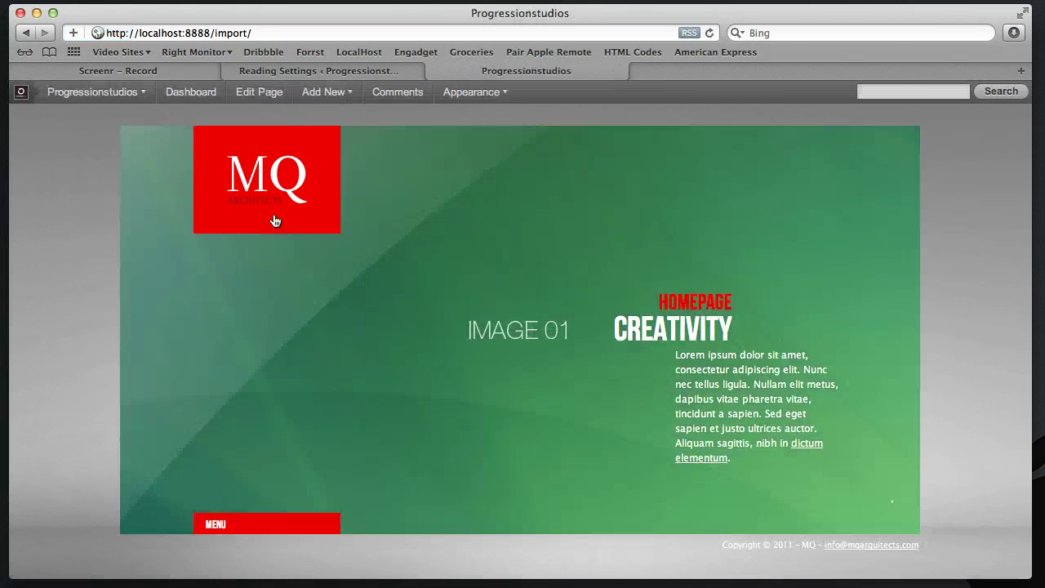